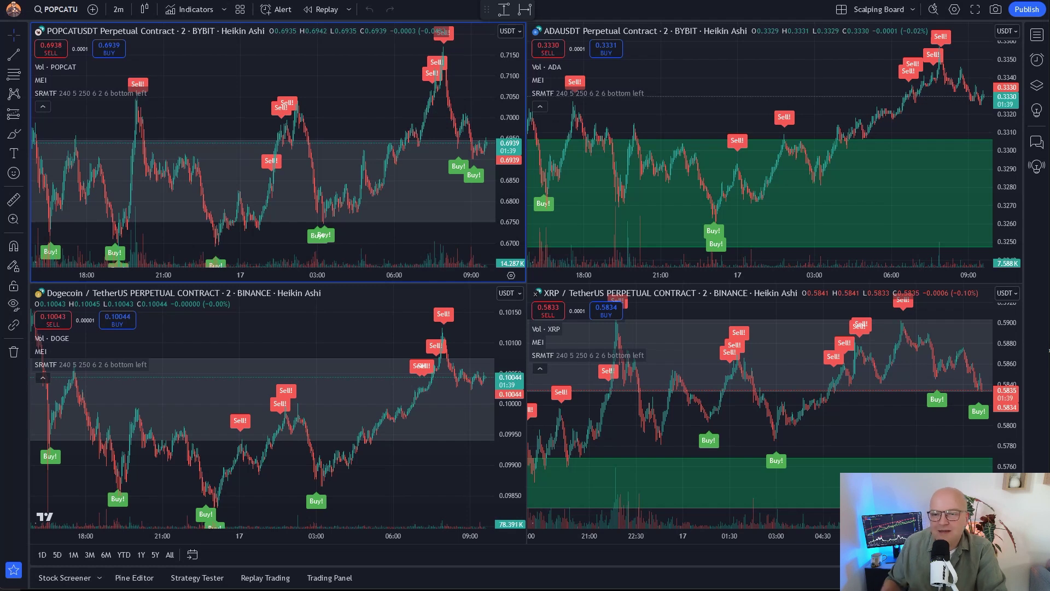
Review the log of triggered alerts beside the charts and hide it again.
{"action": "left_click", "coordinate": [1037, 62]}
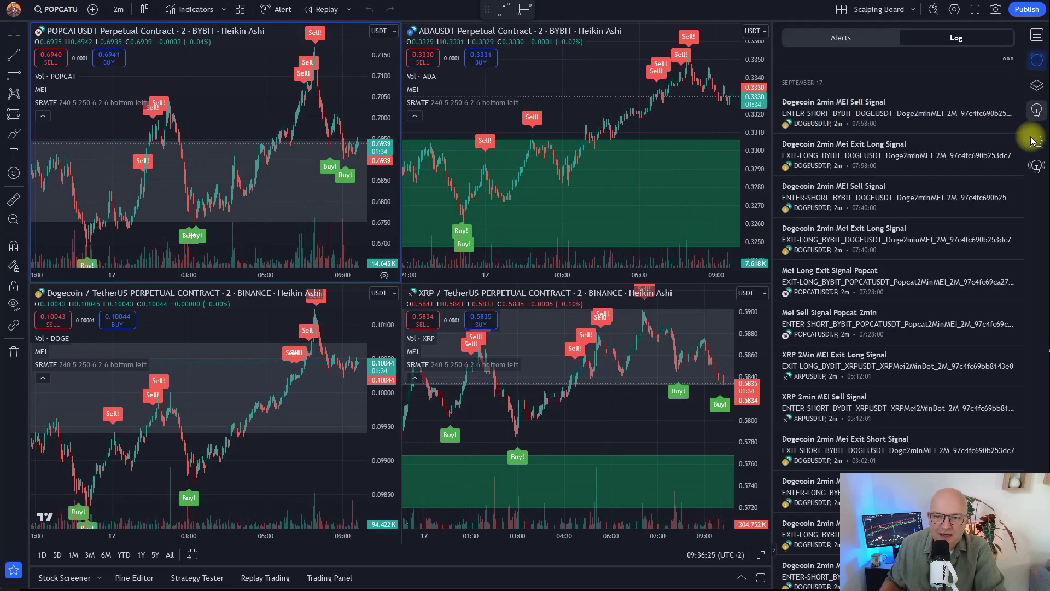
{"action": "left_click", "coordinate": [1037, 65]}
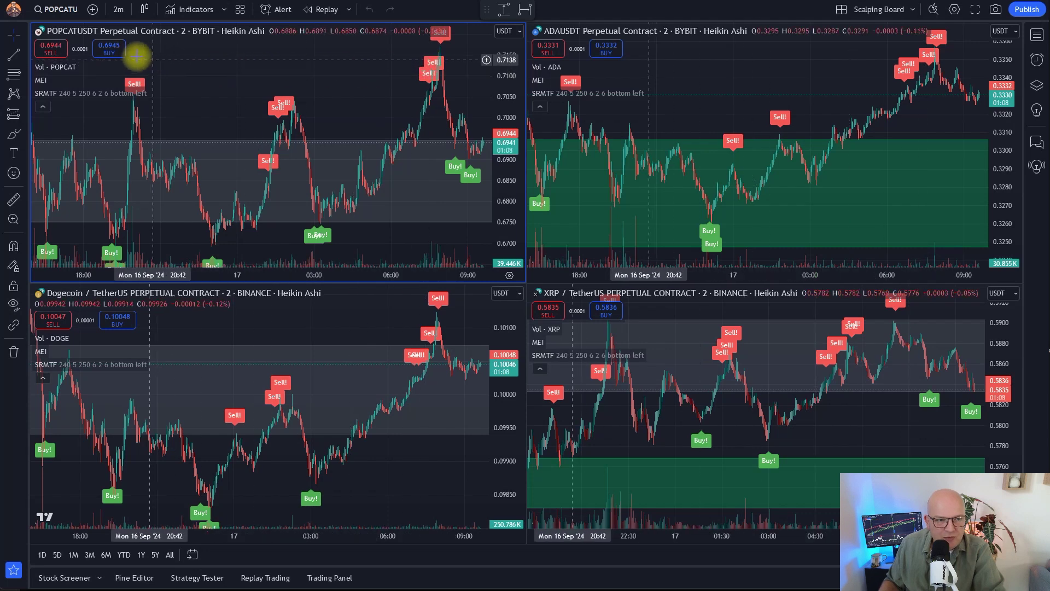
{"action": "mouse_move", "coordinate": [644, 101]}
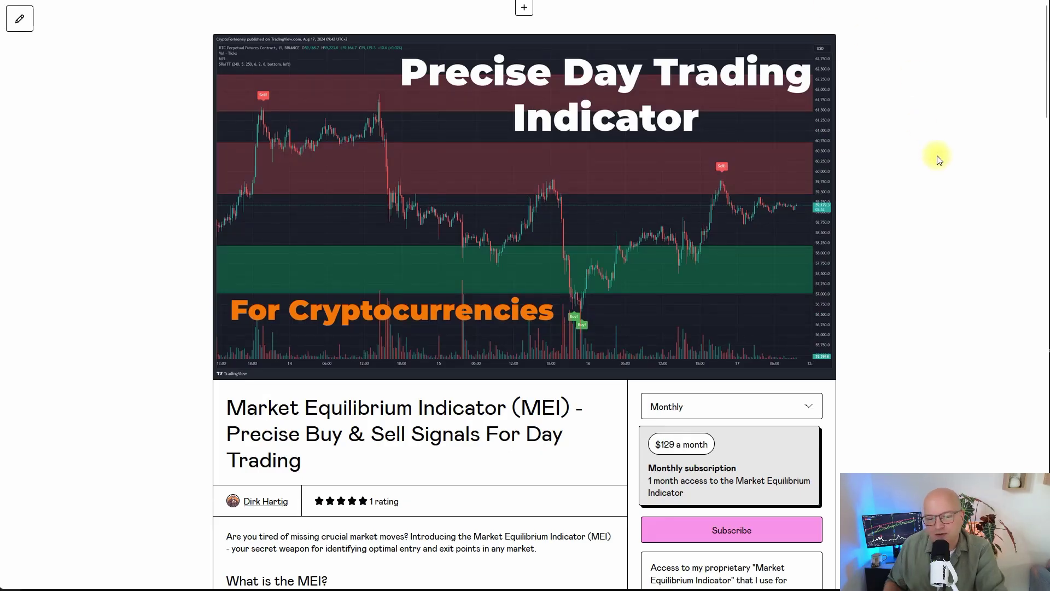
Review the Market Equilibrium Indicator product page with its description and monthly subscription offer.
{"action": "scroll", "coordinate": [949, 190], "scroll_direction": "down", "scroll_amount": 2}
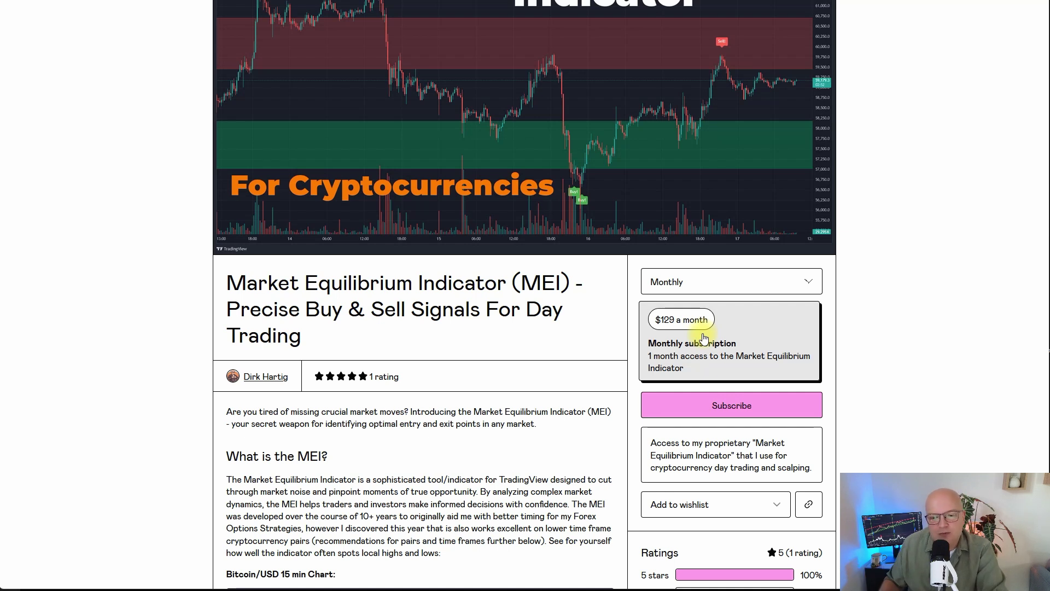
{"action": "scroll", "coordinate": [883, 310], "scroll_direction": "up", "scroll_amount": 3}
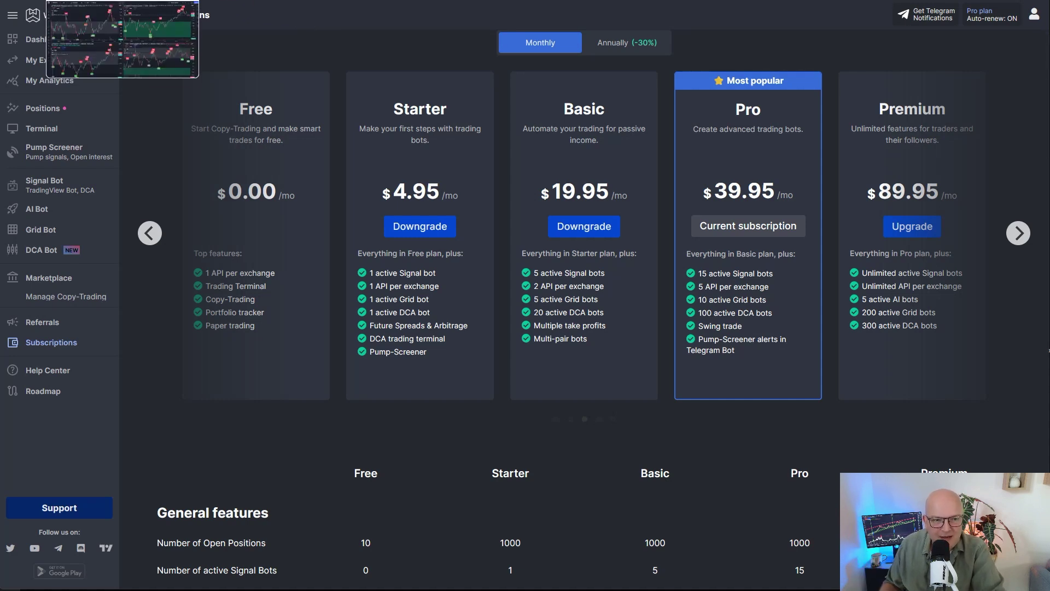
Switch to the WunderTrading Signal Bot page and start creating a new TradingView bot.
{"action": "key", "text": "alt+Tab"}
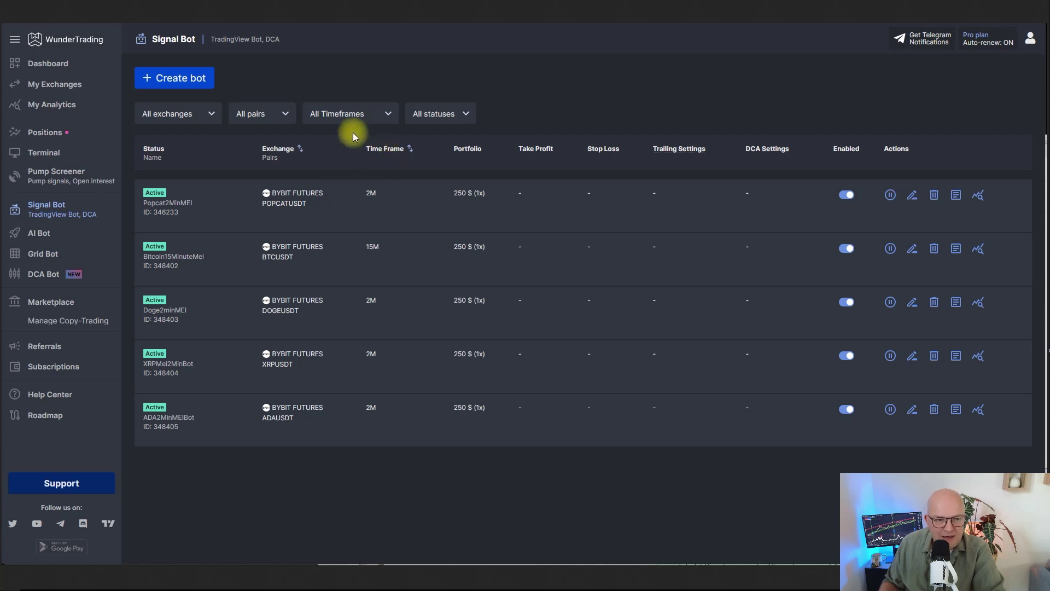
{"action": "left_click", "coordinate": [167, 80]}
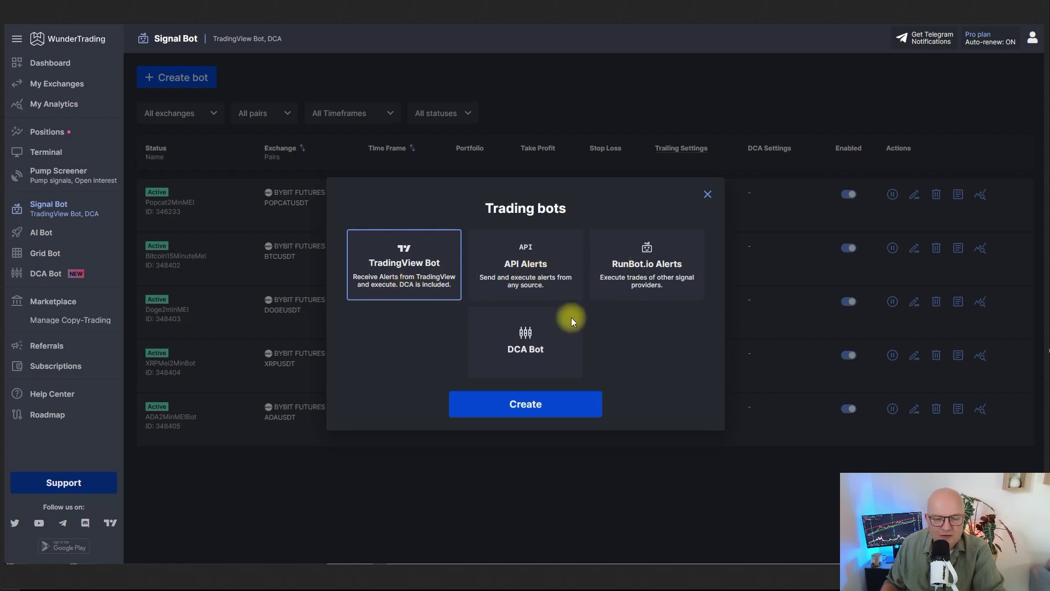
{"action": "left_click", "coordinate": [562, 404]}
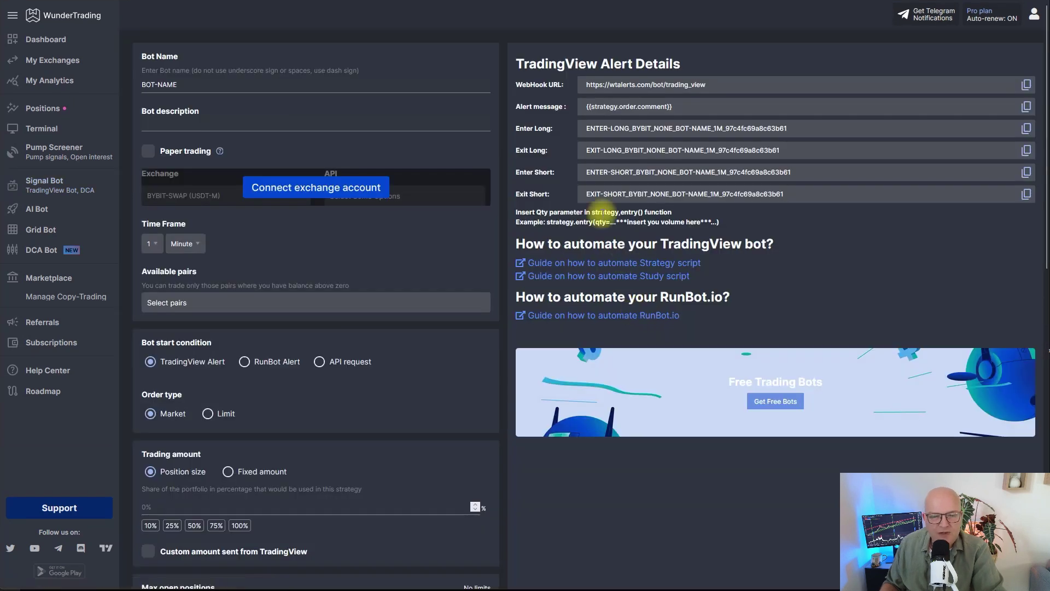
Name the new bot 2Min-MEI-Scalping-Bot.
{"action": "left_click", "coordinate": [164, 71]}
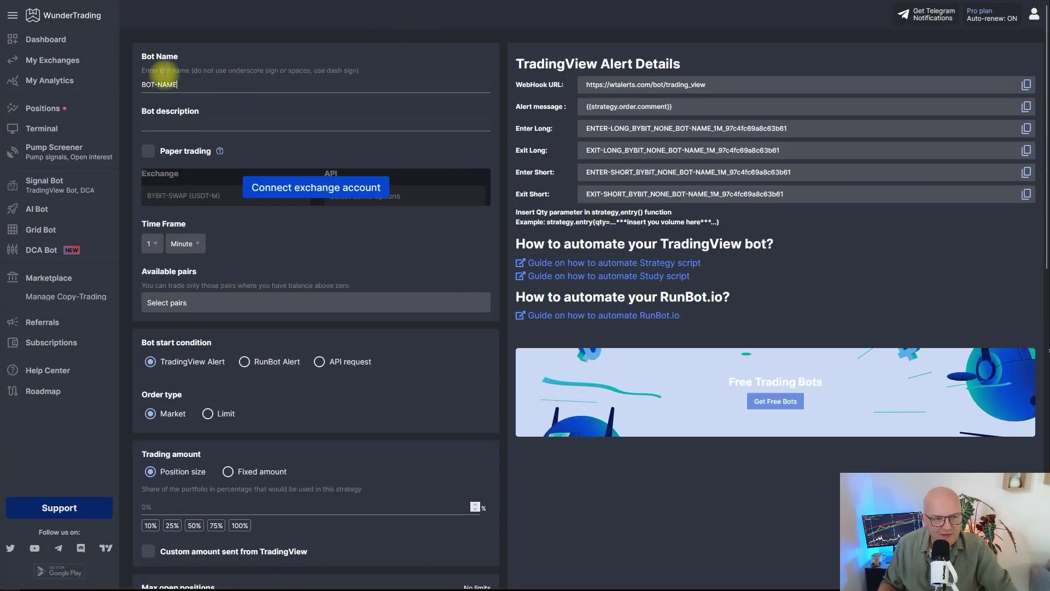
{"action": "key", "text": "ctrl+a"}
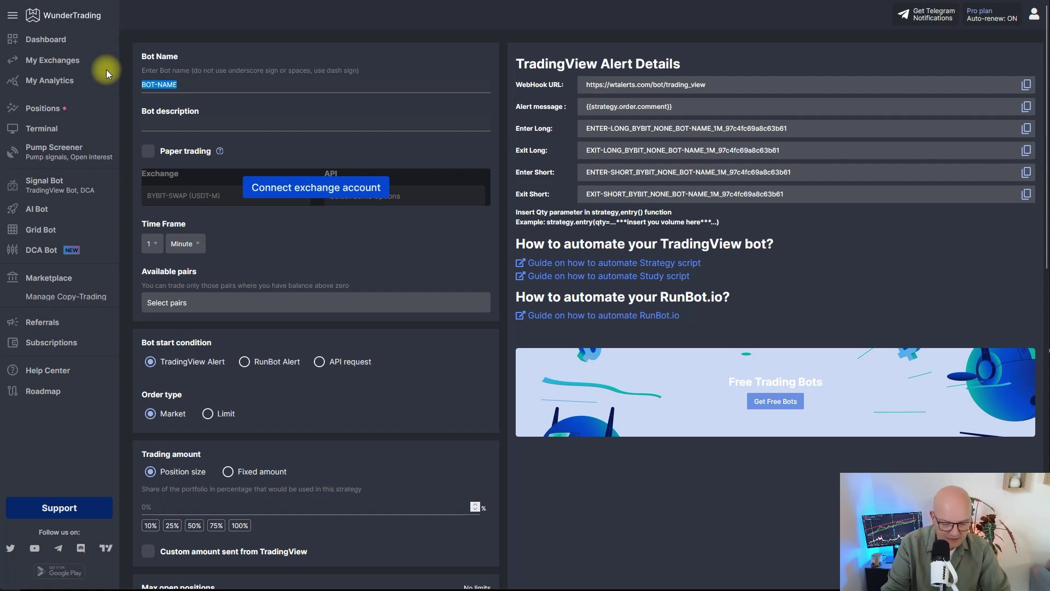
{"action": "type", "text": "2"}
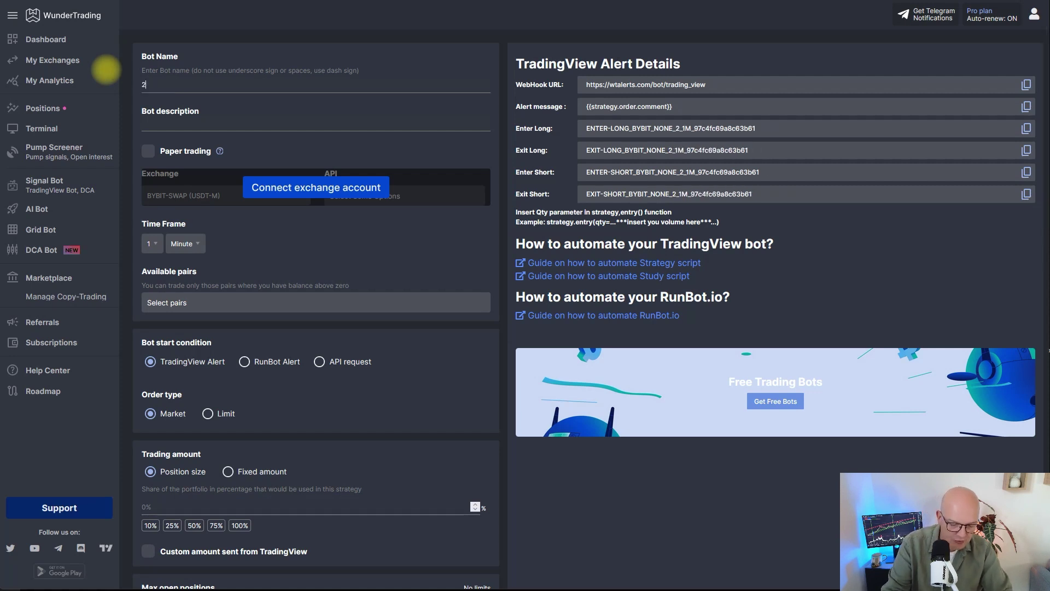
{"action": "type", "text": "Min-Scva"}
{"action": "key", "text": "BackSpace"}
{"action": "key", "text": "BackSpace"}
{"action": "key", "text": "BackSpace"}
{"action": "key", "text": "BackSpace"}
{"action": "type", "text": "MEI-S"}
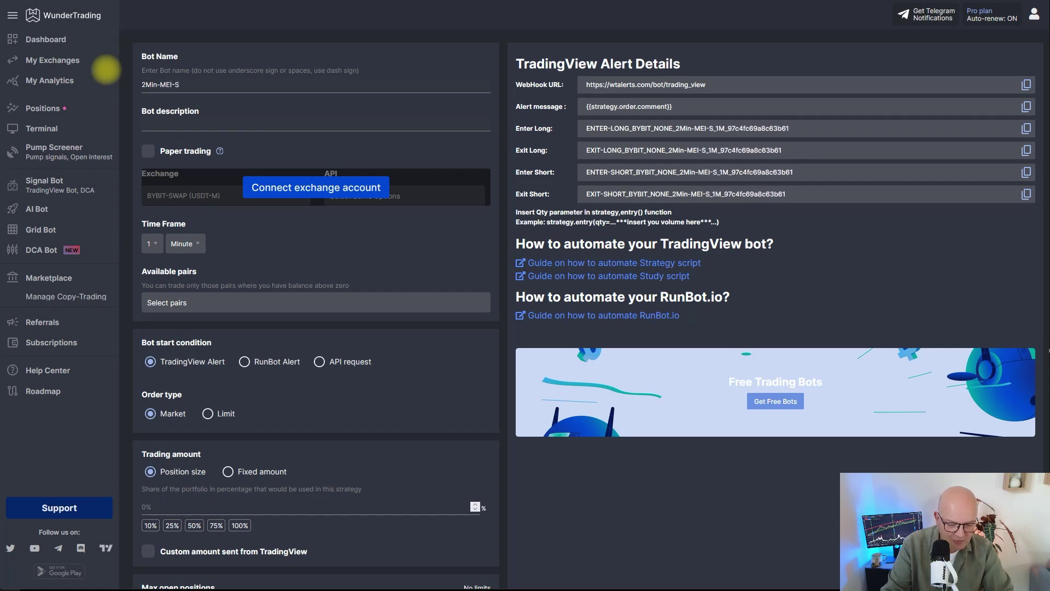
{"action": "type", "text": "calpi"}
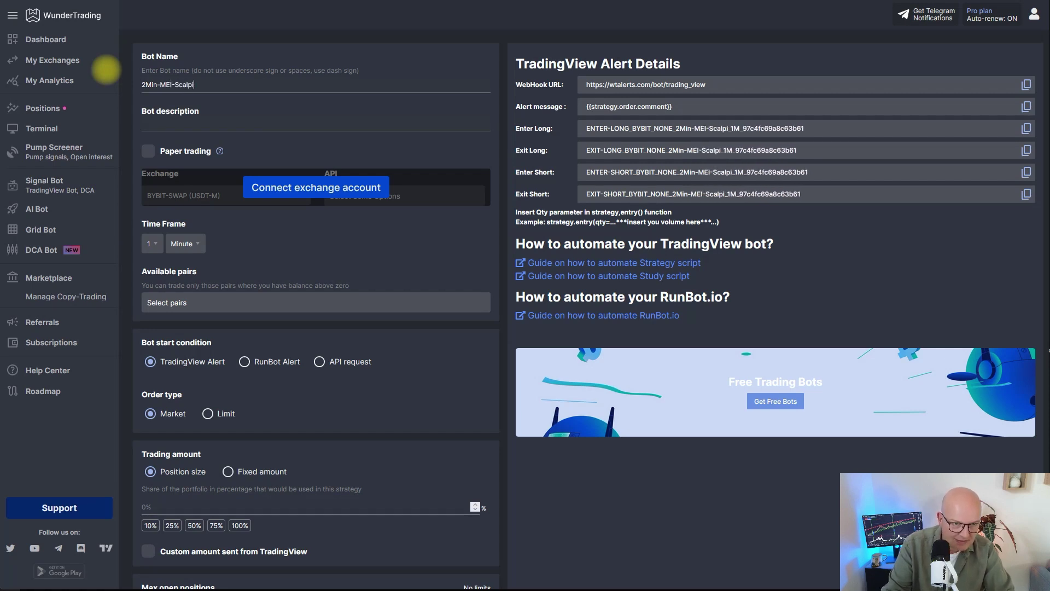
{"action": "type", "text": "ng-Bot"}
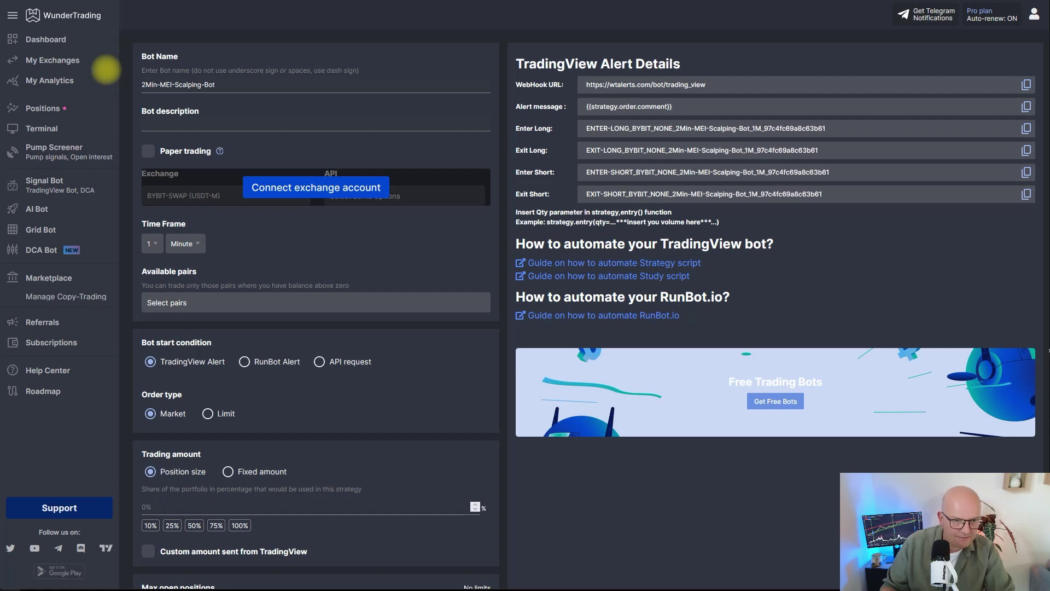
Enter tdb as the bot description and enable paper trading.
{"action": "left_click", "coordinate": [258, 126]}
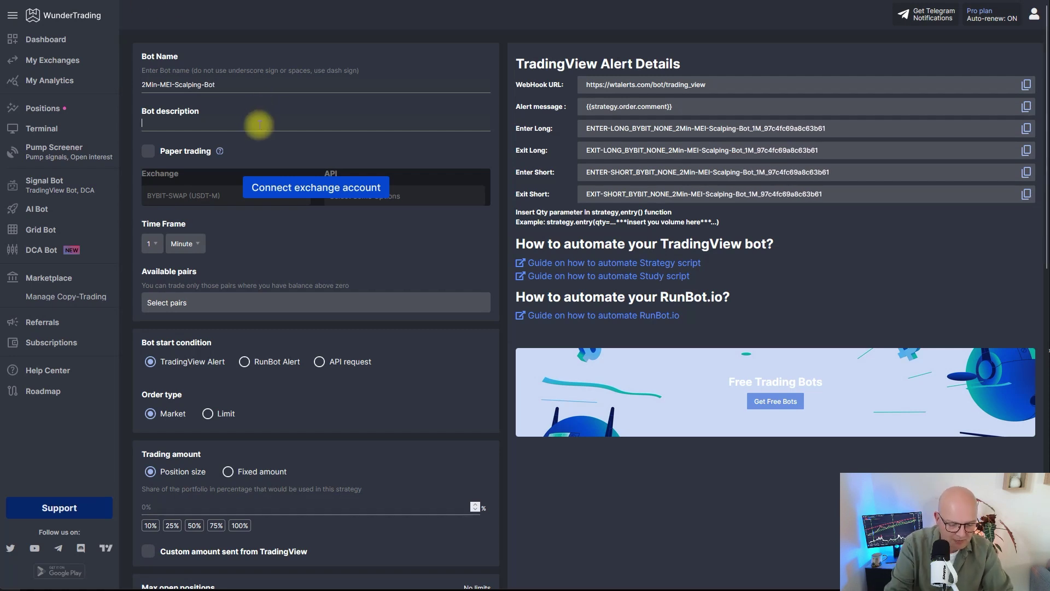
{"action": "type", "text": "tdb"}
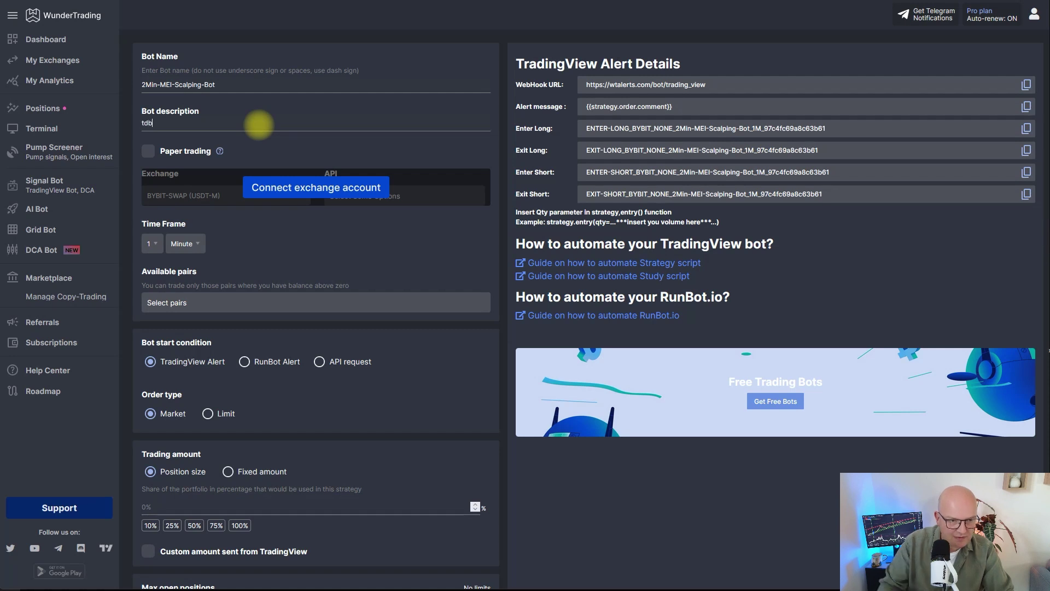
{"action": "left_click", "coordinate": [211, 155]}
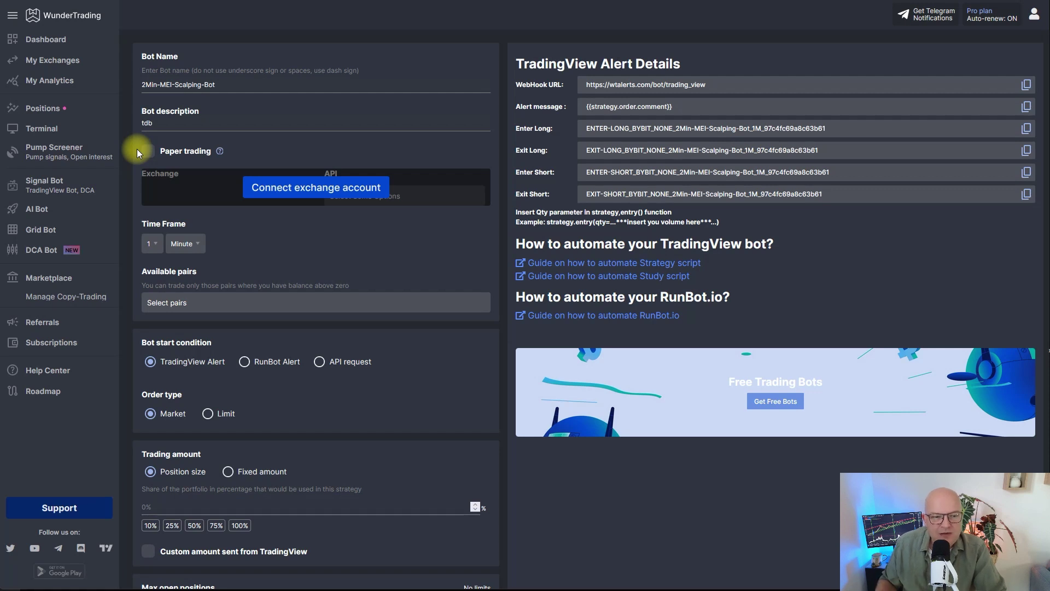
{"action": "left_click", "coordinate": [148, 153]}
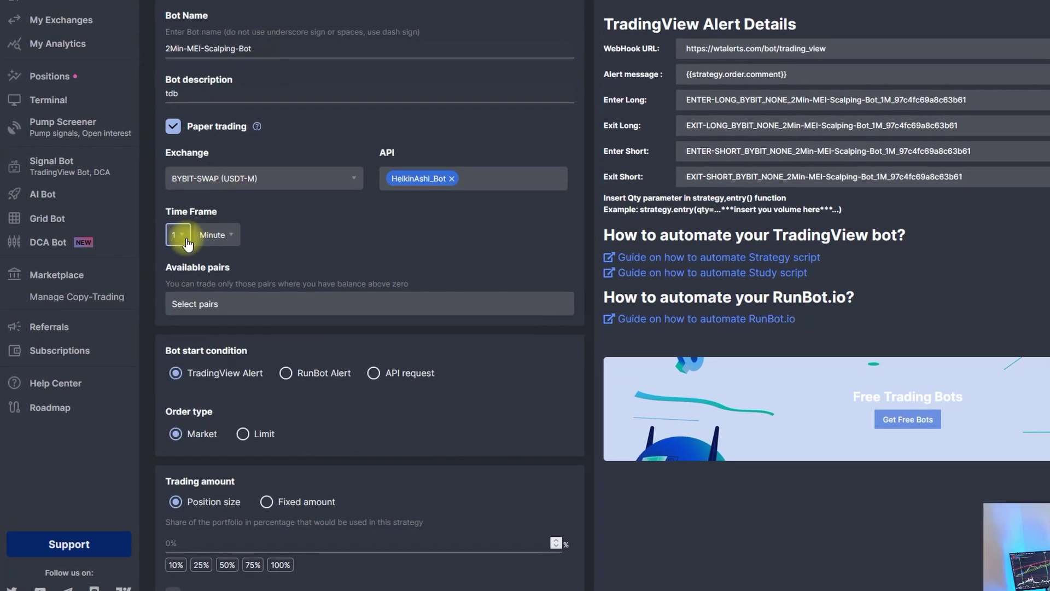
Set the bot's time frame to 2 minutes and select POPCATUSDT as its trading pair.
{"action": "left_click", "coordinate": [180, 239]}
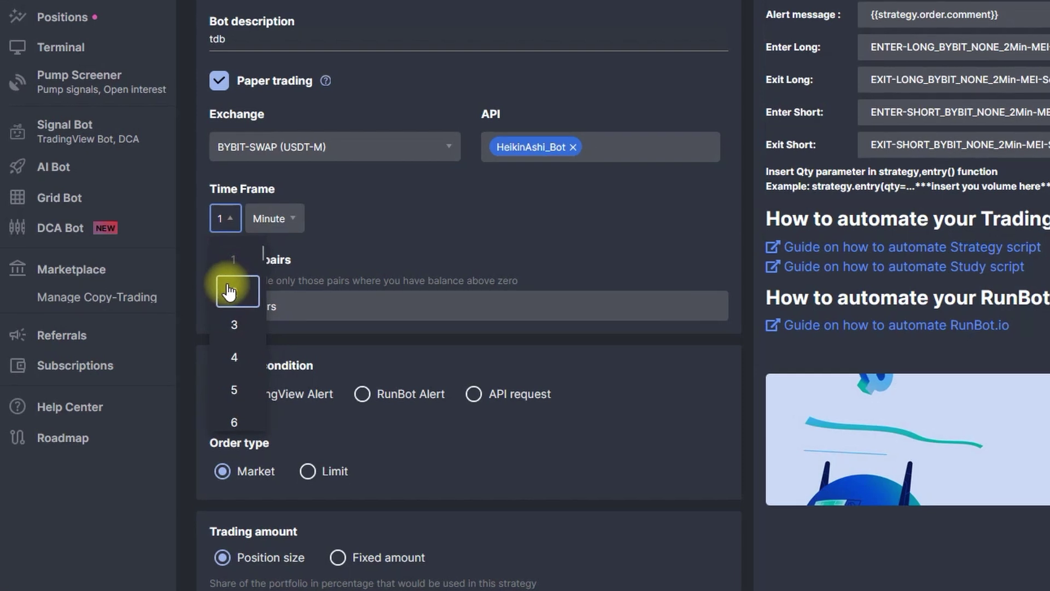
{"action": "left_click", "coordinate": [209, 292]}
{"action": "left_click", "coordinate": [295, 312]}
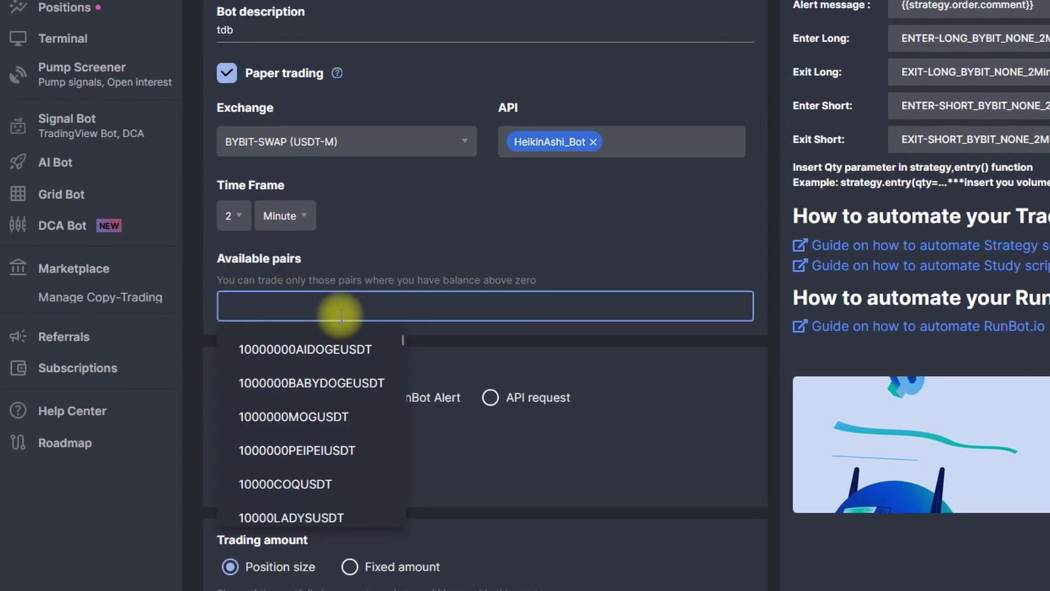
{"action": "type", "text": "popc"}
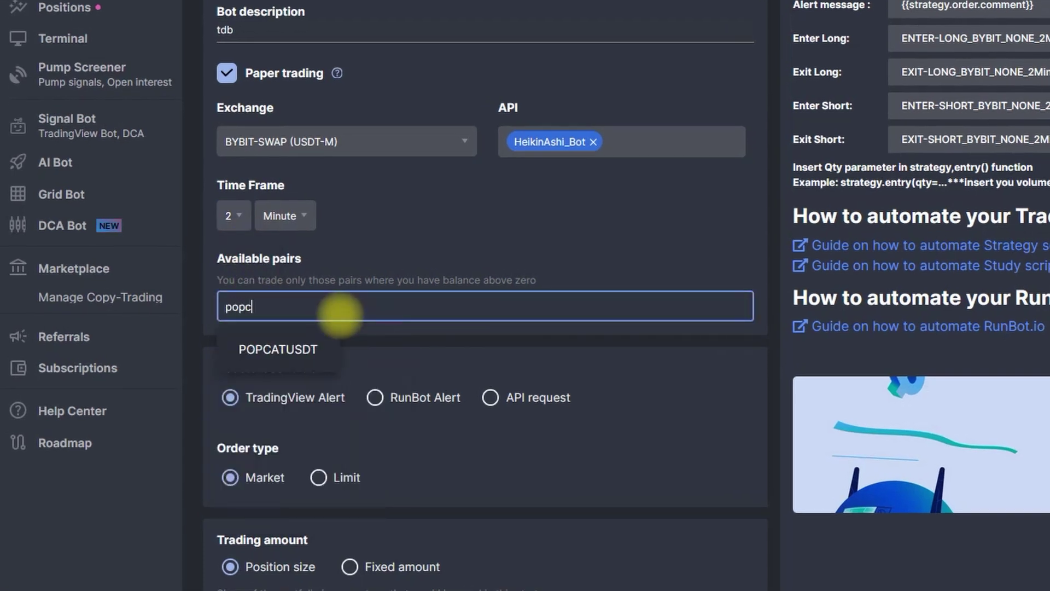
{"action": "left_click", "coordinate": [278, 350]}
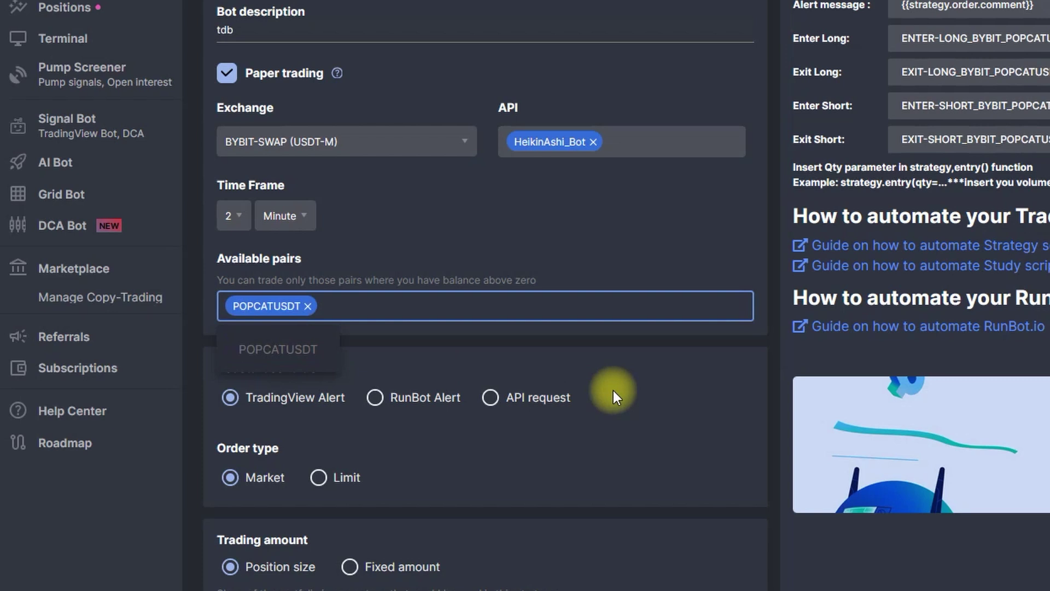
{"action": "scroll", "coordinate": [628, 389], "scroll_direction": "down", "scroll_amount": 2}
{"action": "scroll", "coordinate": [628, 388], "scroll_direction": "down", "scroll_amount": 4}
{"action": "left_click", "coordinate": [337, 175]}
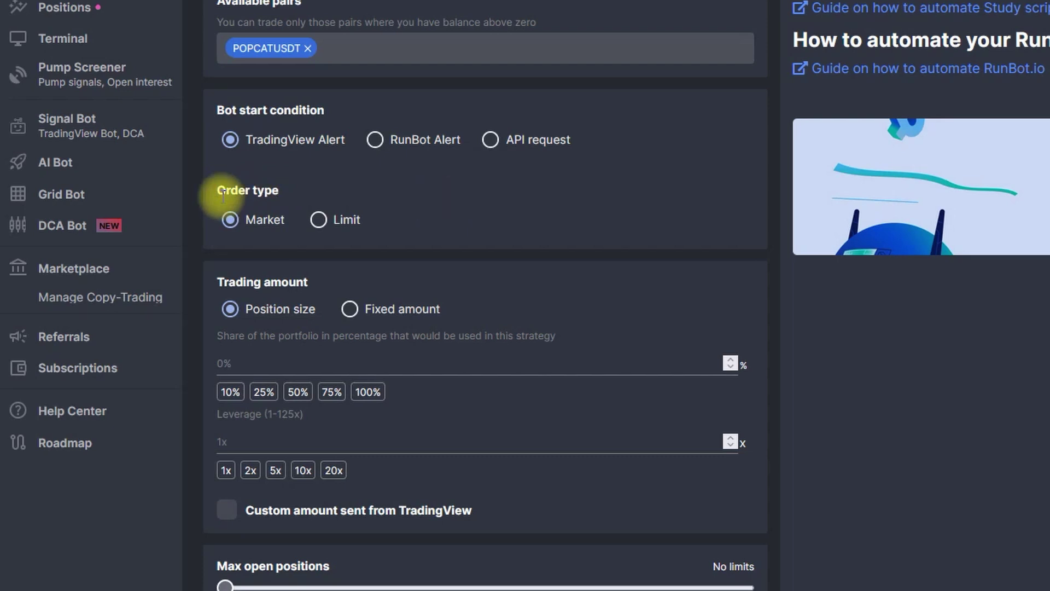
Set the trading amount to a fixed 250 $ with 1x leverage.
{"action": "scroll", "coordinate": [509, 217], "scroll_direction": "down", "scroll_amount": 1}
{"action": "scroll", "coordinate": [509, 217], "scroll_direction": "down", "scroll_amount": 1}
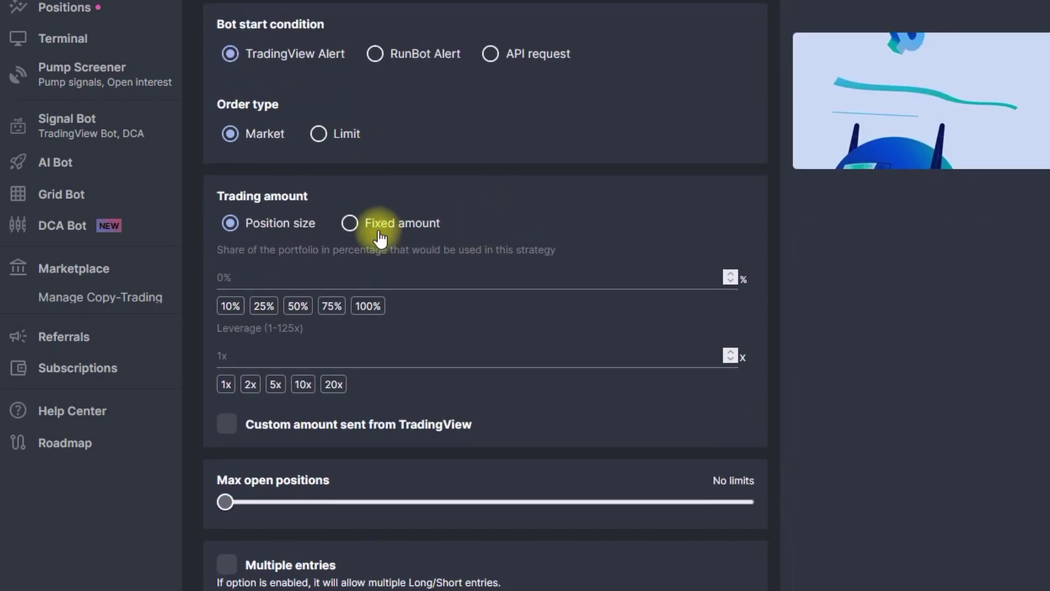
{"action": "left_click", "coordinate": [348, 224]}
{"action": "left_click", "coordinate": [412, 273]}
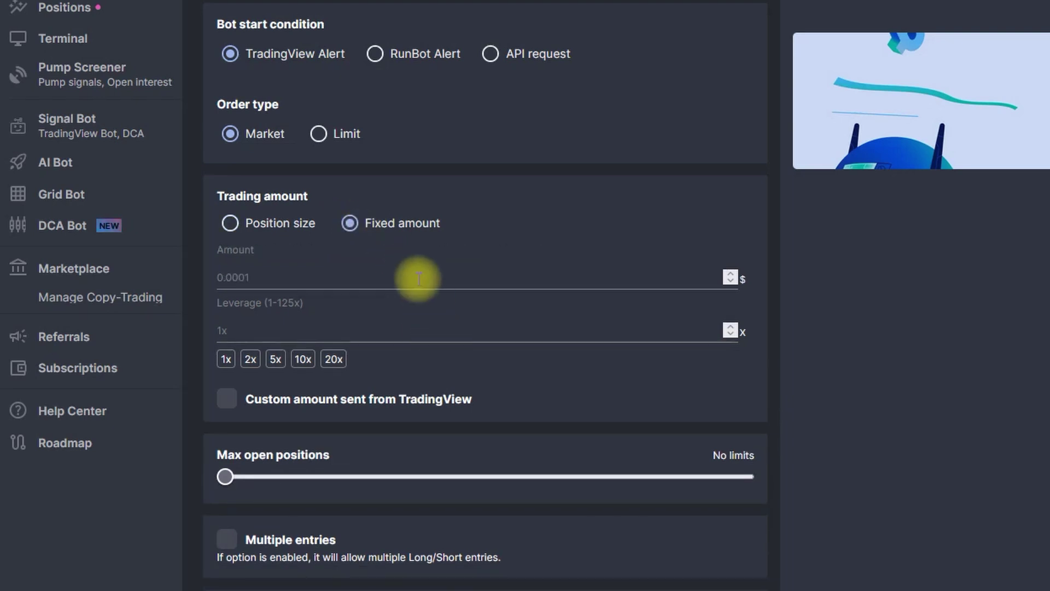
{"action": "type", "text": "250"}
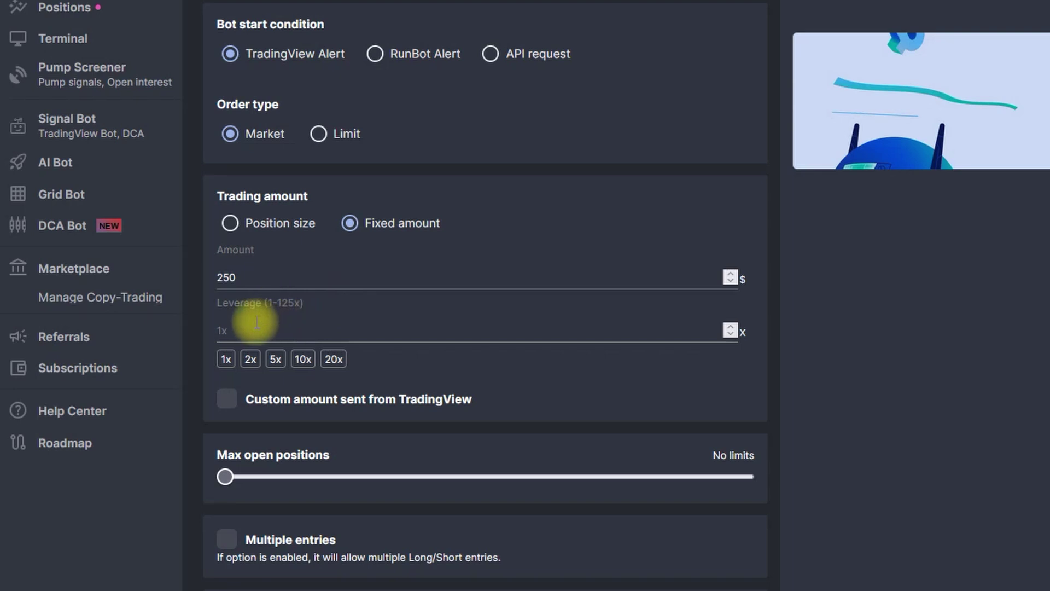
{"action": "left_click", "coordinate": [225, 359]}
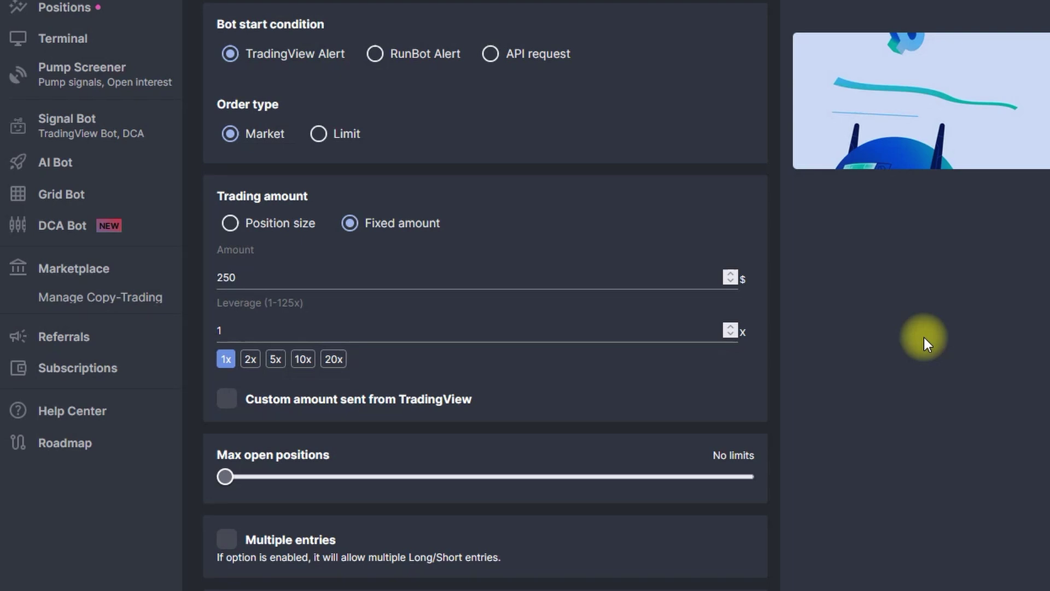
{"action": "left_click", "coordinate": [303, 361]}
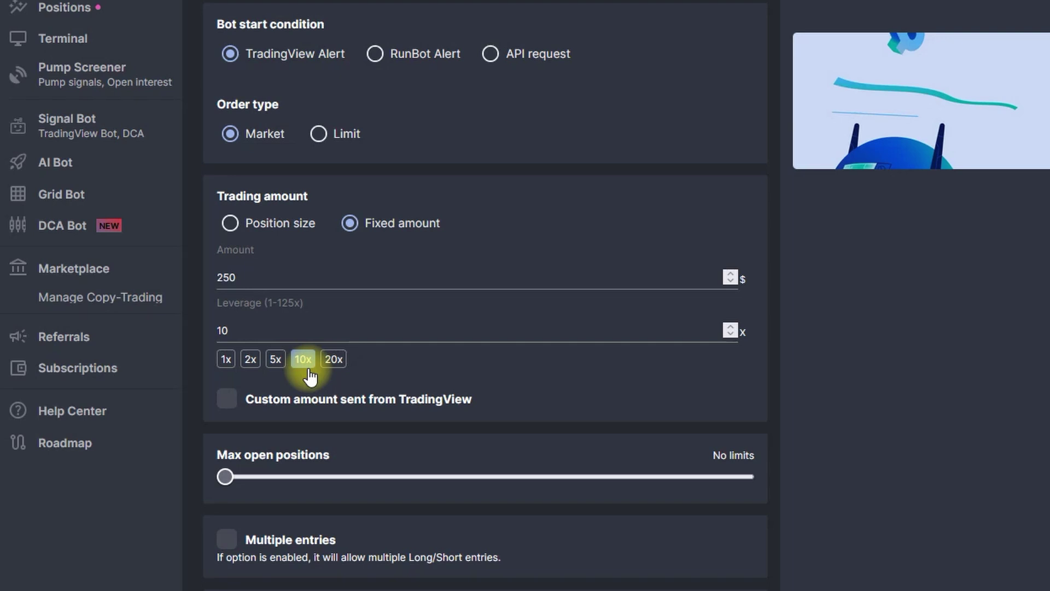
{"action": "left_click", "coordinate": [224, 361]}
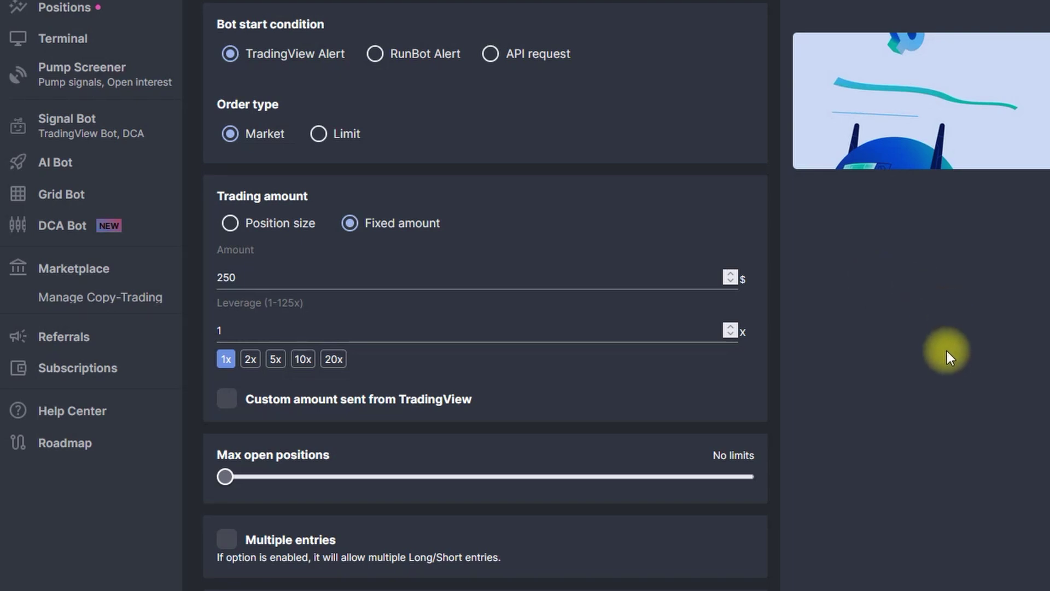
Allow multiple long and short entries for the bot, with Exit All enabled.
{"action": "scroll", "coordinate": [937, 329], "scroll_direction": "down", "scroll_amount": 3}
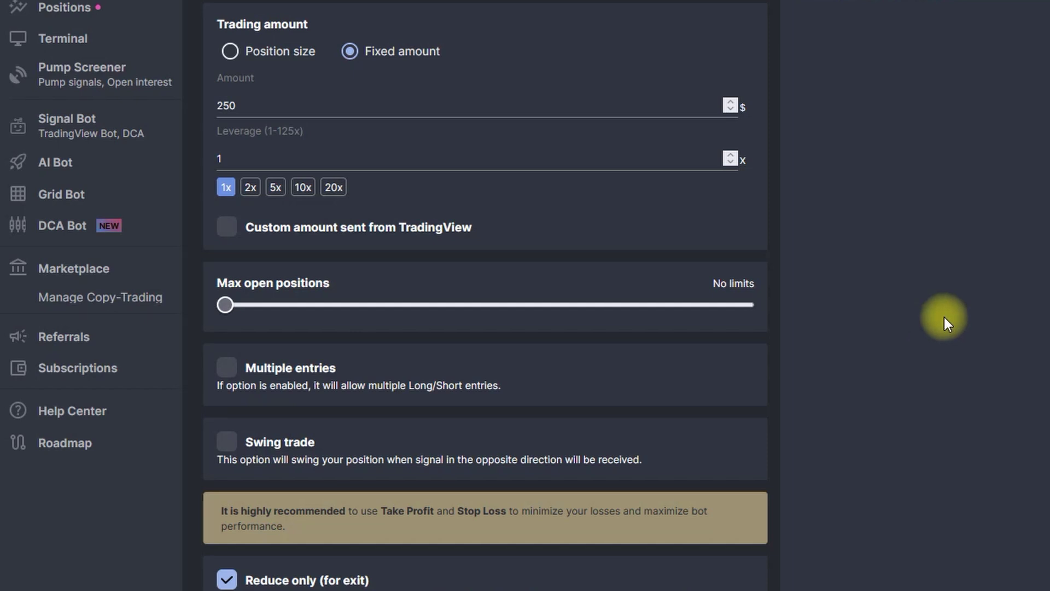
{"action": "scroll", "coordinate": [944, 318], "scroll_direction": "down", "scroll_amount": 2}
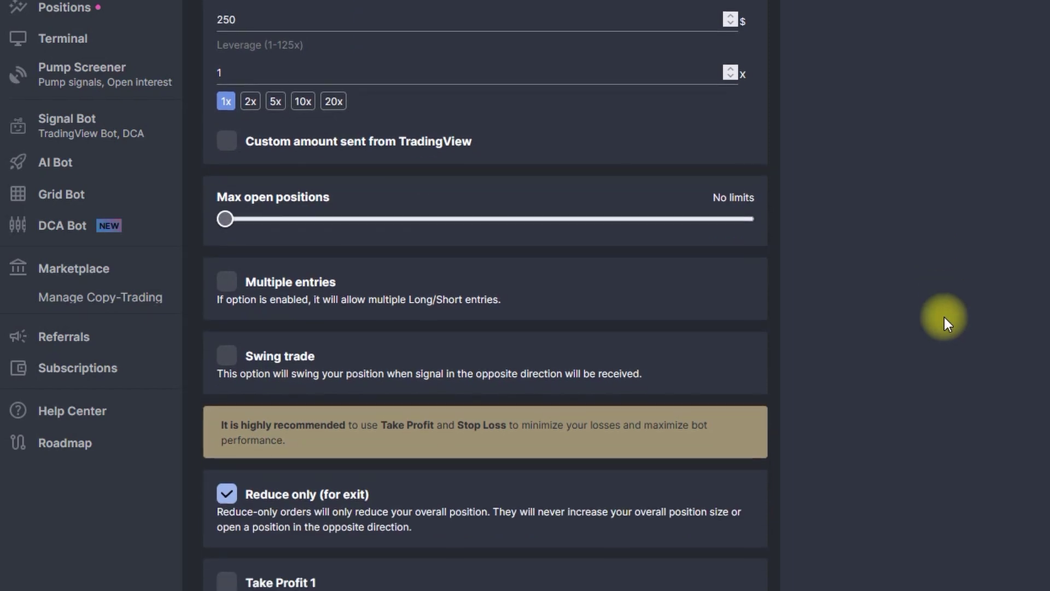
{"action": "left_click", "coordinate": [225, 285]}
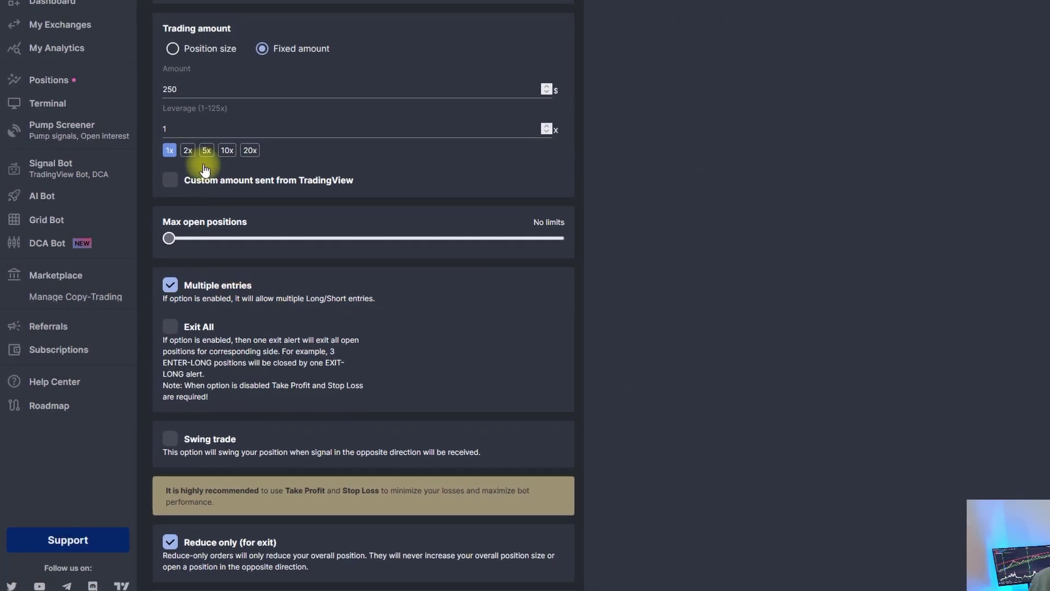
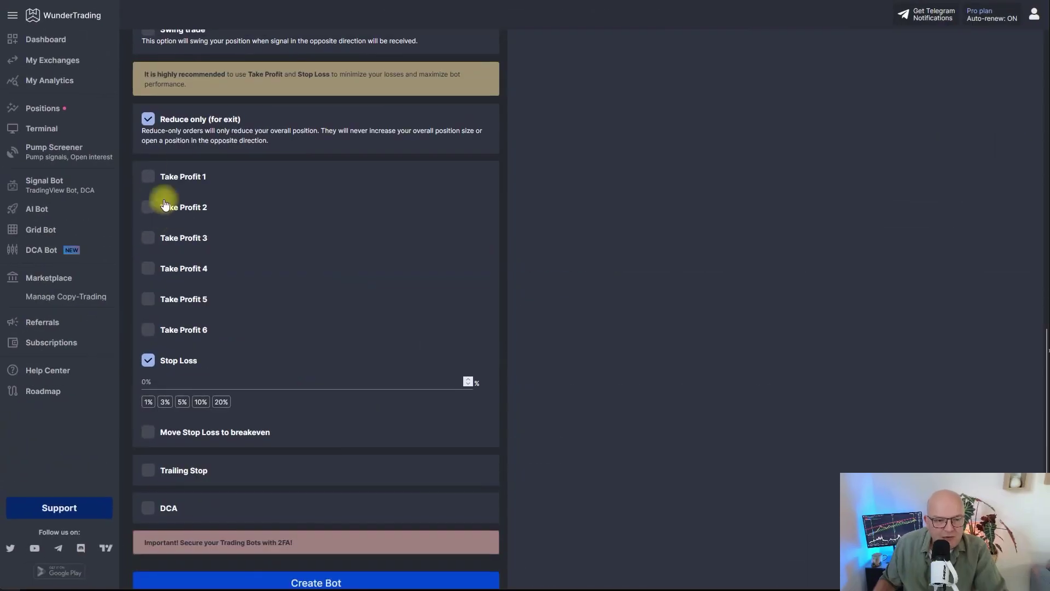
Turn off the bot's Stop Loss option.
{"action": "left_click", "coordinate": [196, 382]}
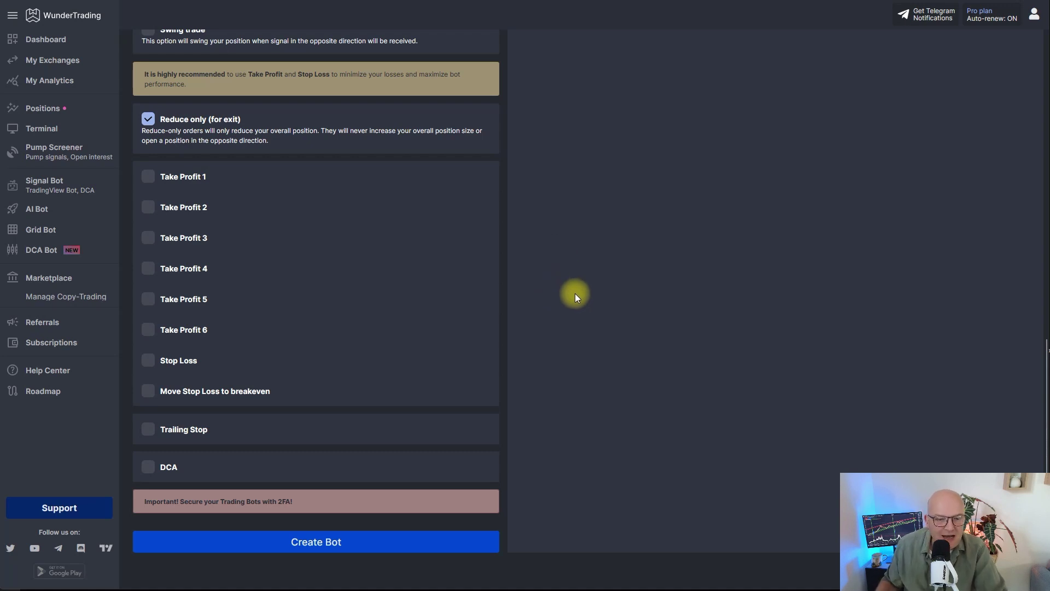
{"action": "scroll", "coordinate": [575, 290], "scroll_direction": "up", "scroll_amount": 2}
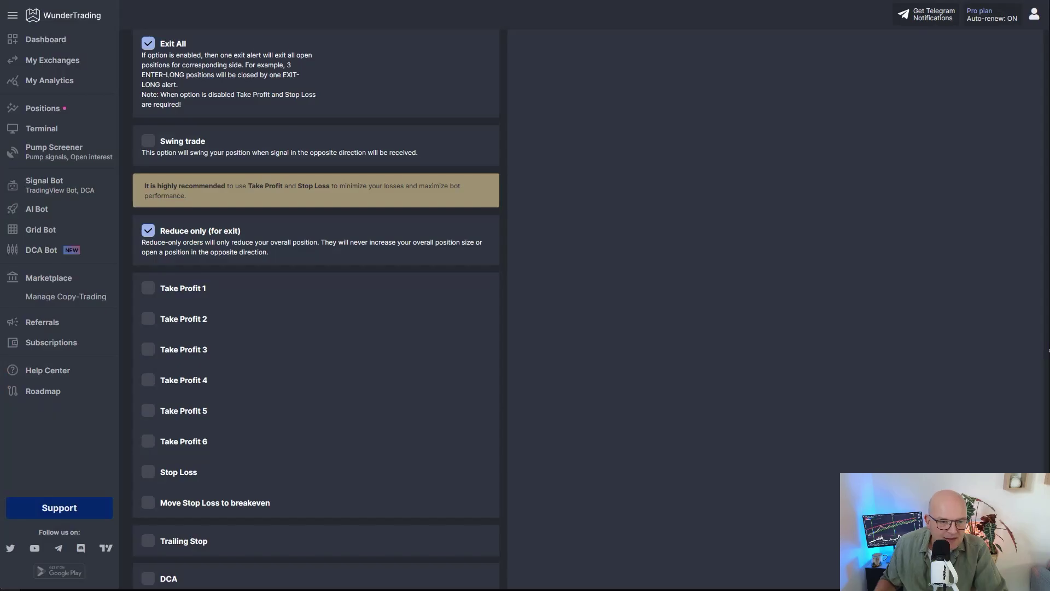
Review the bot's trading amount, leverage, entry, exit, take-profit and stop-loss settings.
{"action": "scroll", "coordinate": [337, 205], "scroll_direction": "up", "scroll_amount": 5}
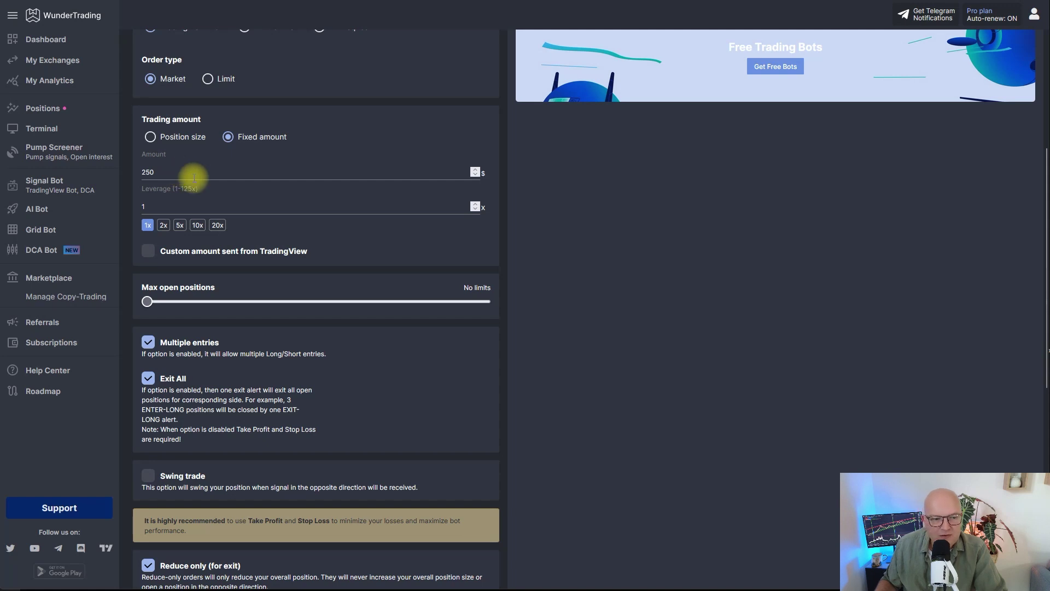
{"action": "scroll", "coordinate": [197, 180], "scroll_direction": "down", "scroll_amount": 1}
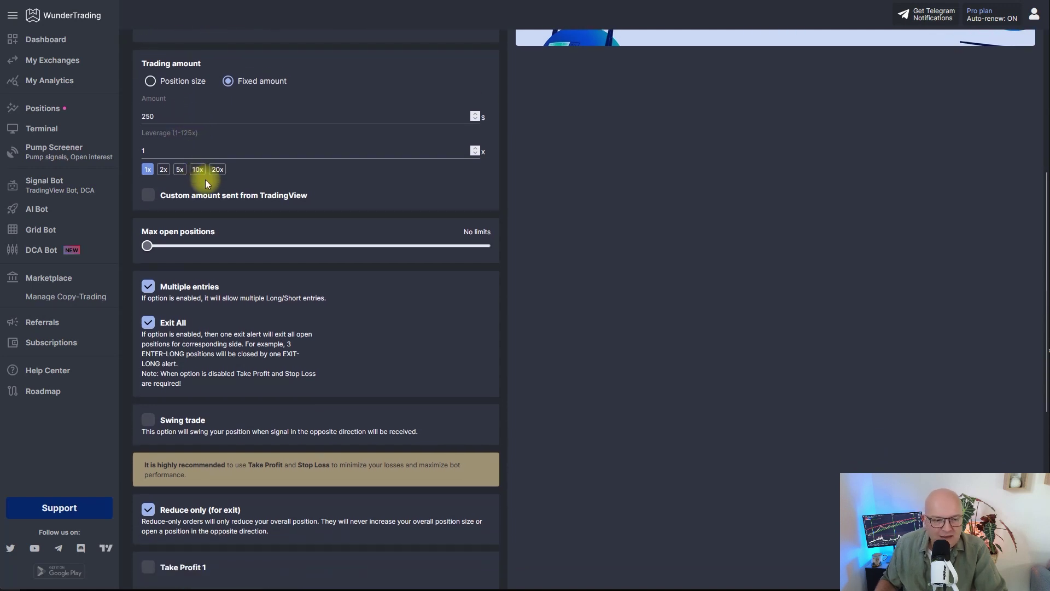
{"action": "scroll", "coordinate": [205, 180], "scroll_direction": "down", "scroll_amount": 4}
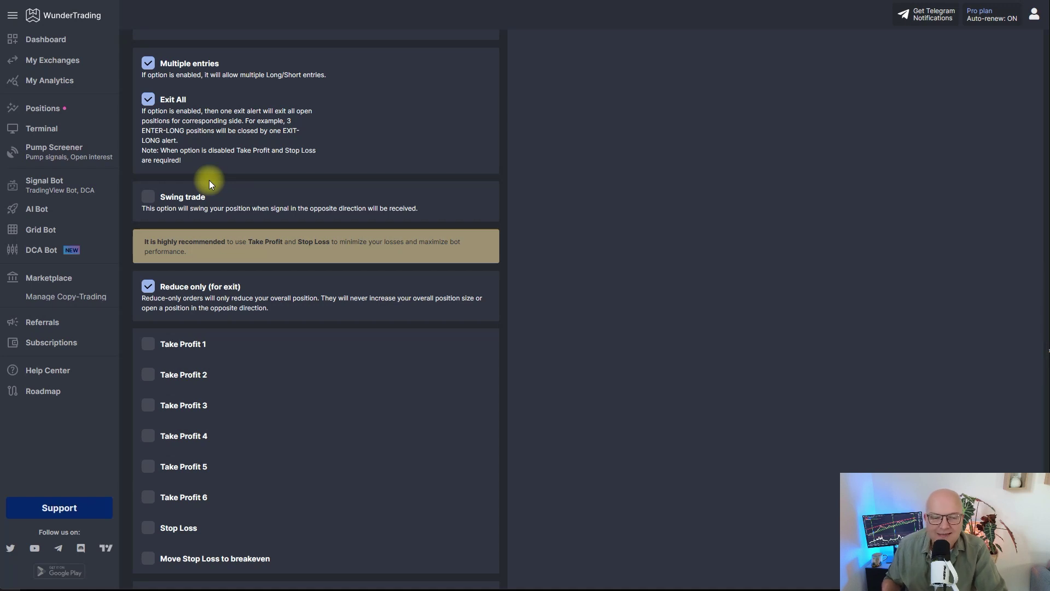
{"action": "scroll", "coordinate": [322, 211], "scroll_direction": "down", "scroll_amount": 3}
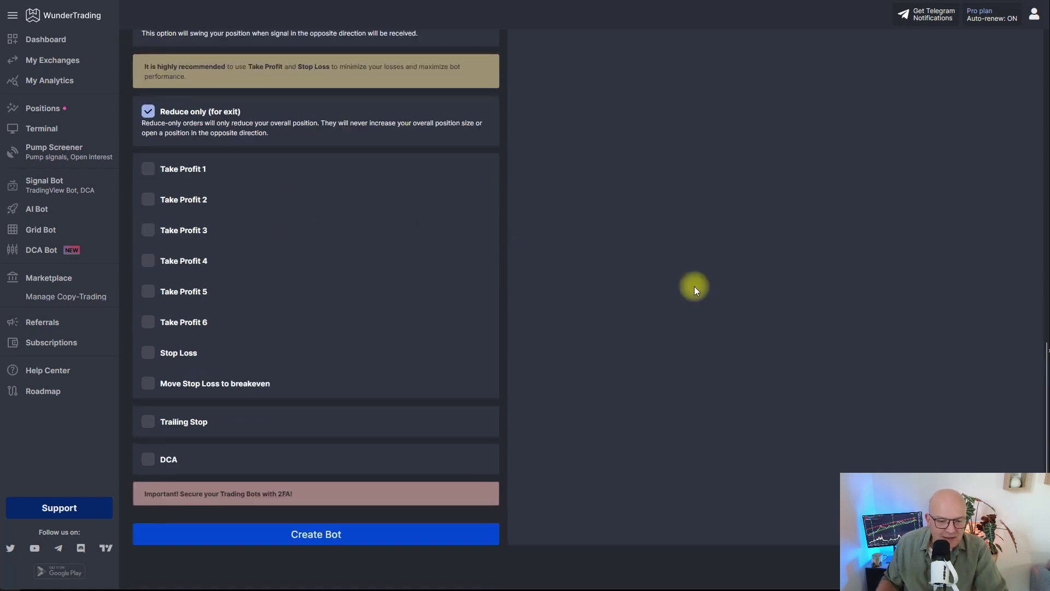
{"action": "scroll", "coordinate": [714, 314], "scroll_direction": "up", "scroll_amount": 10}
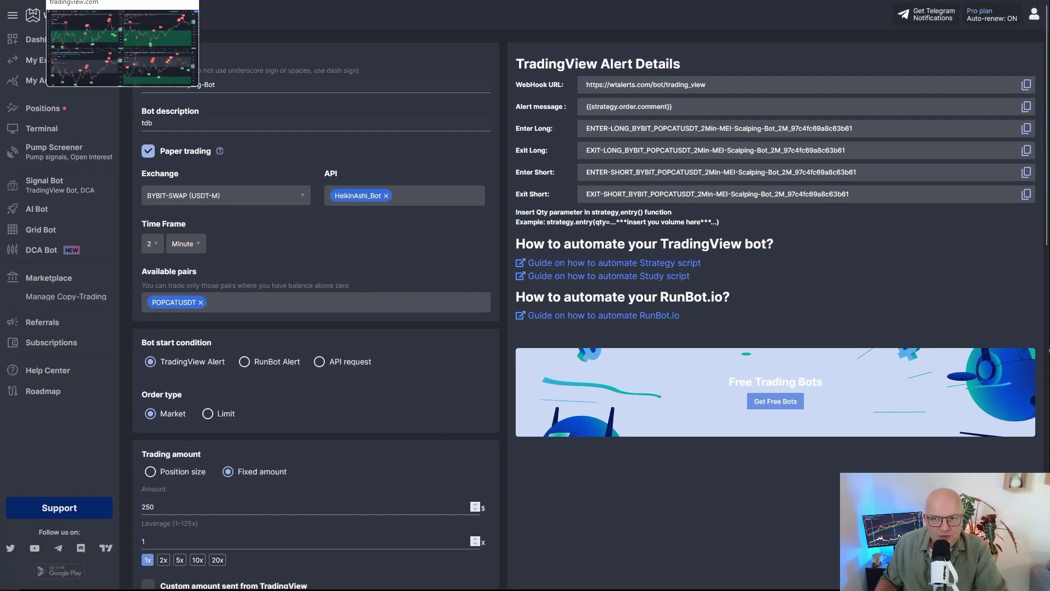
Switch to TradingView, show the alerts list and start a new alert for the 2-minute POPCATUSDT chart.
{"action": "left_click", "coordinate": [110, 1]}
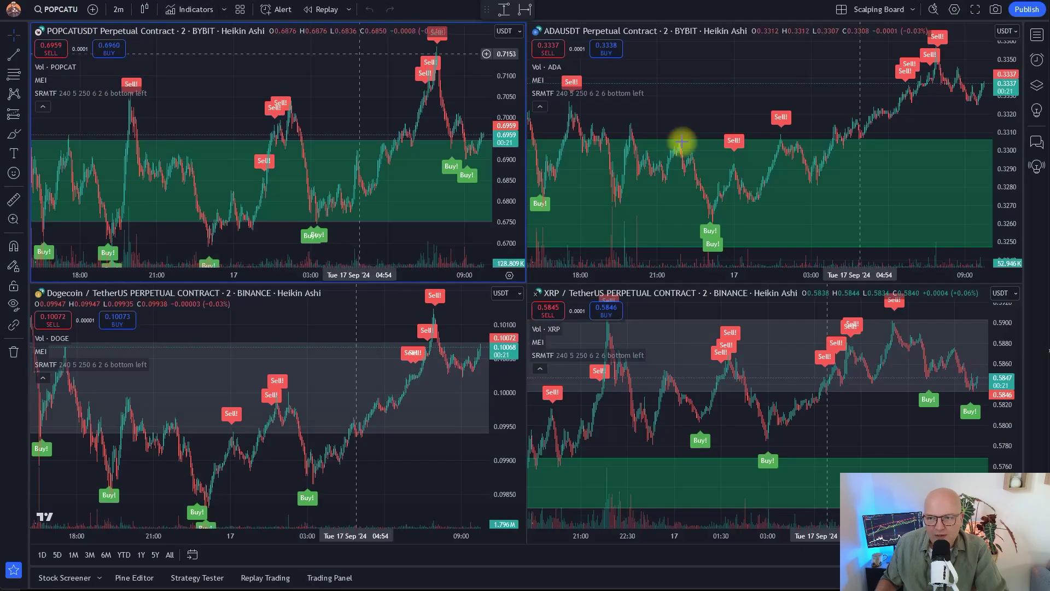
{"action": "left_click", "coordinate": [1037, 60]}
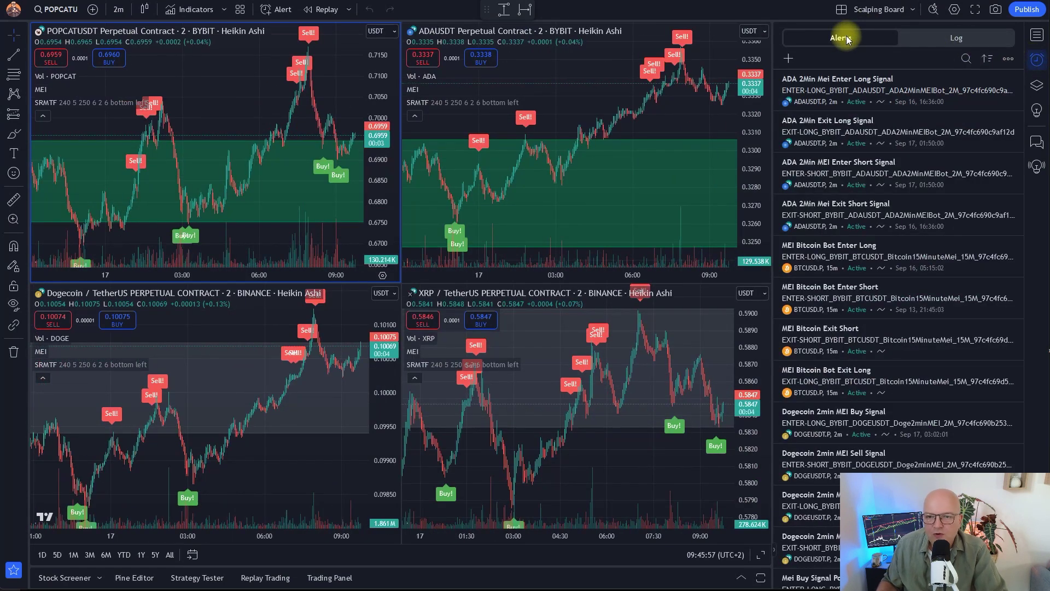
{"action": "left_click", "coordinate": [930, 36]}
{"action": "left_click", "coordinate": [844, 35]}
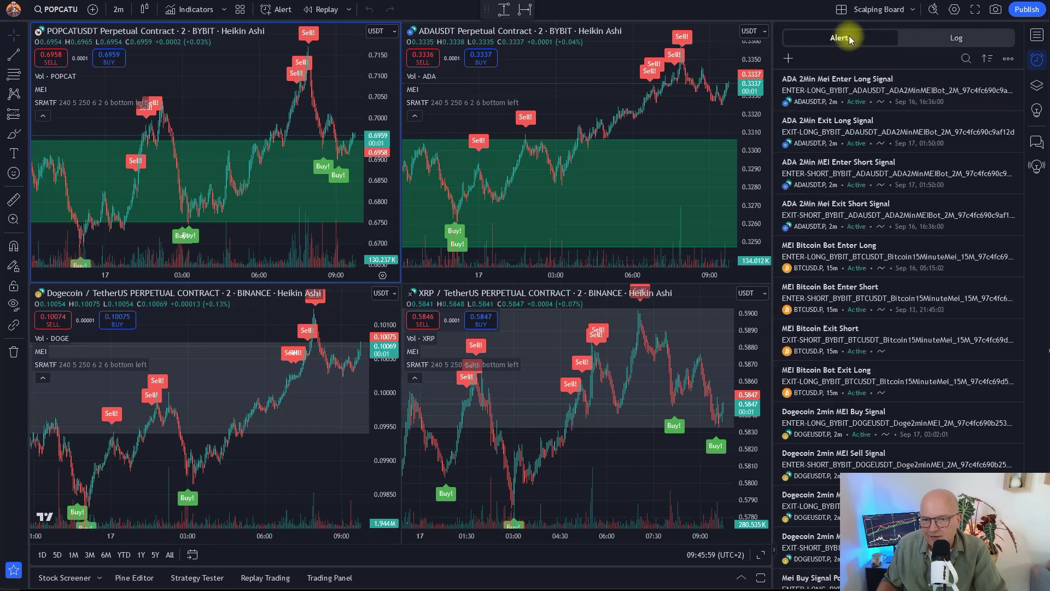
{"action": "left_click", "coordinate": [789, 59]}
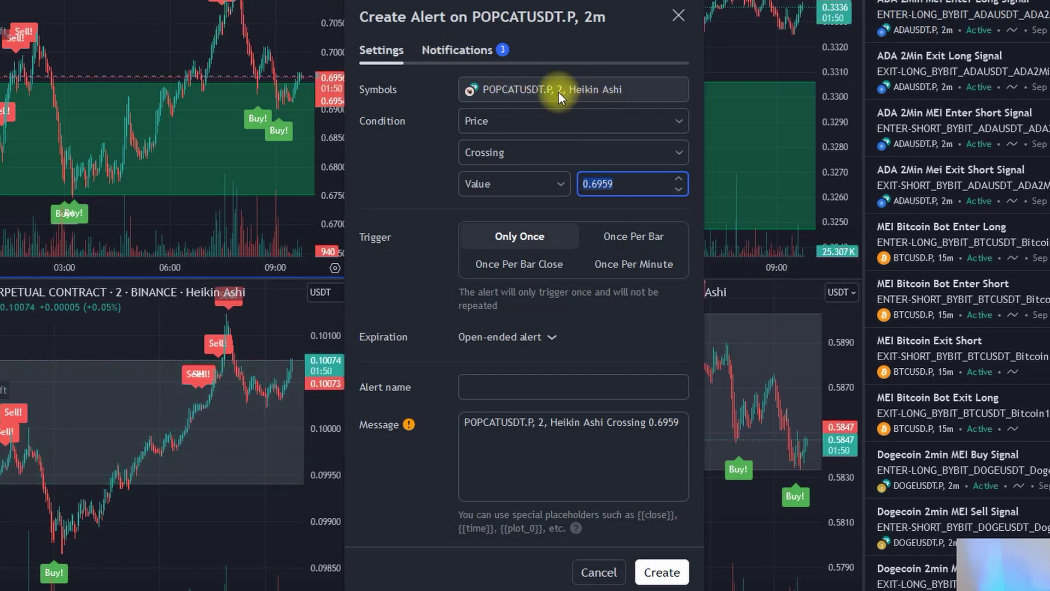
Set the alert's condition to MEI with MEI Buy Signal, triggering Once Per Bar Close.
{"action": "left_click", "coordinate": [502, 119]}
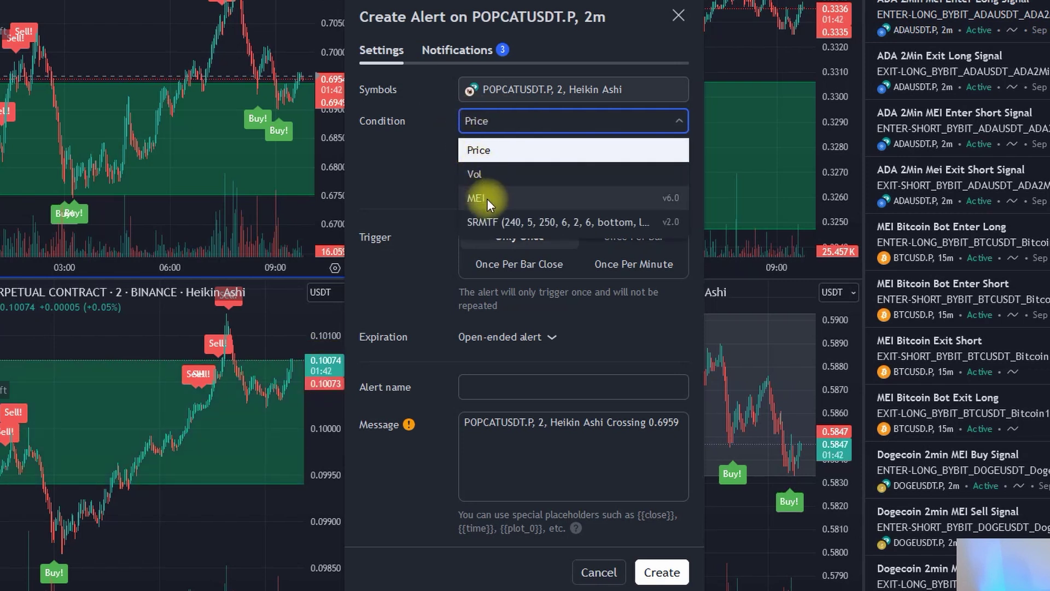
{"action": "left_click", "coordinate": [490, 201]}
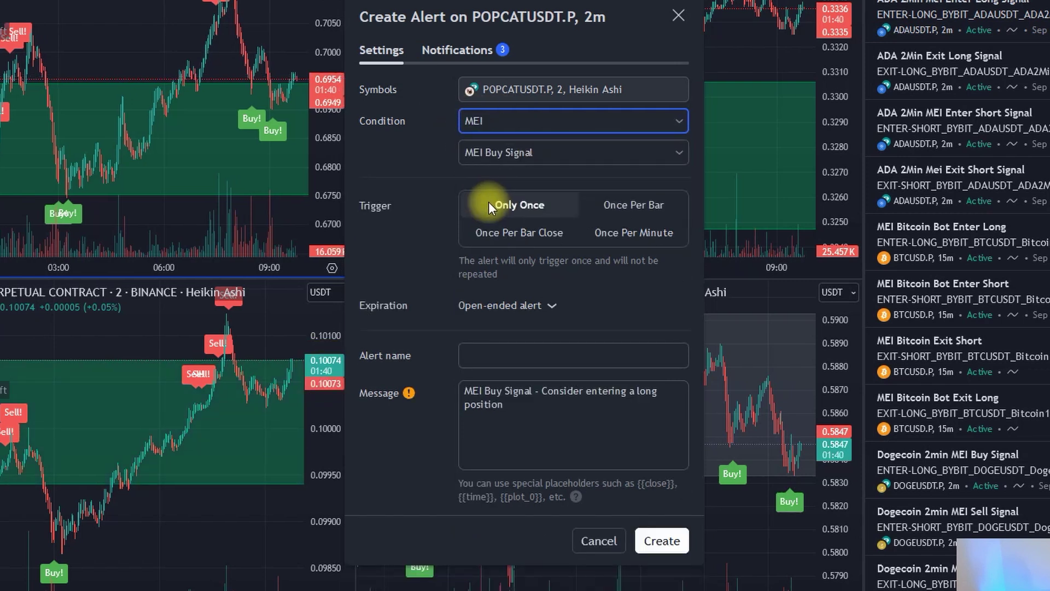
{"action": "left_click", "coordinate": [575, 157]}
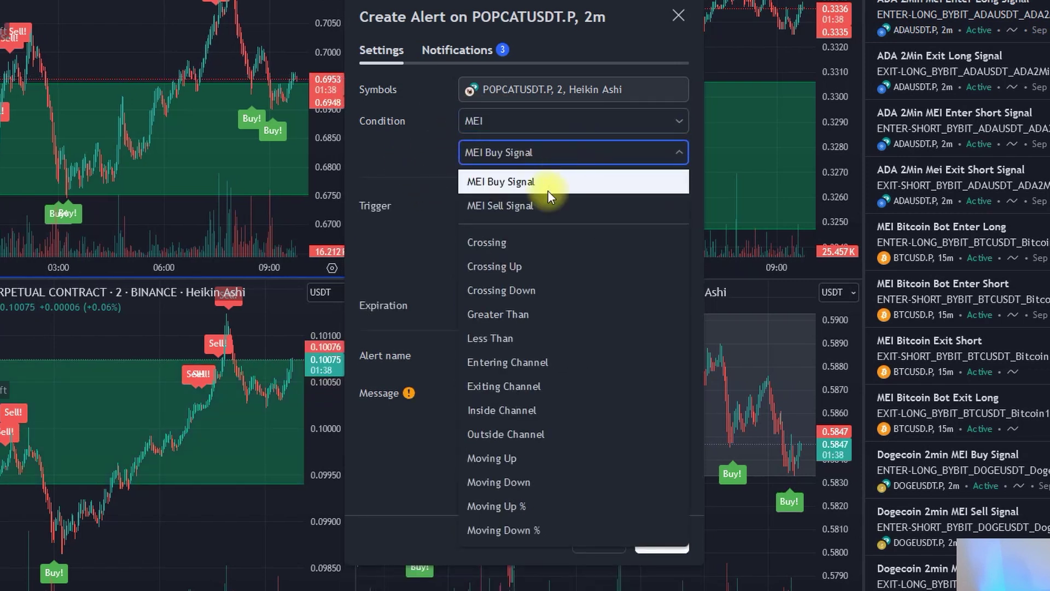
{"action": "left_click", "coordinate": [515, 189]}
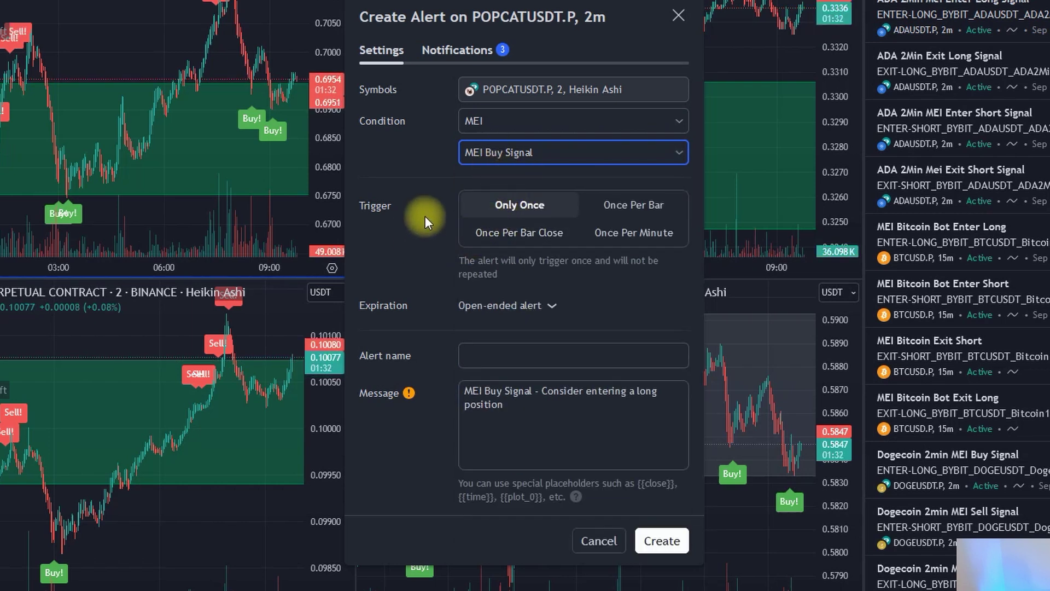
{"action": "left_click", "coordinate": [498, 232]}
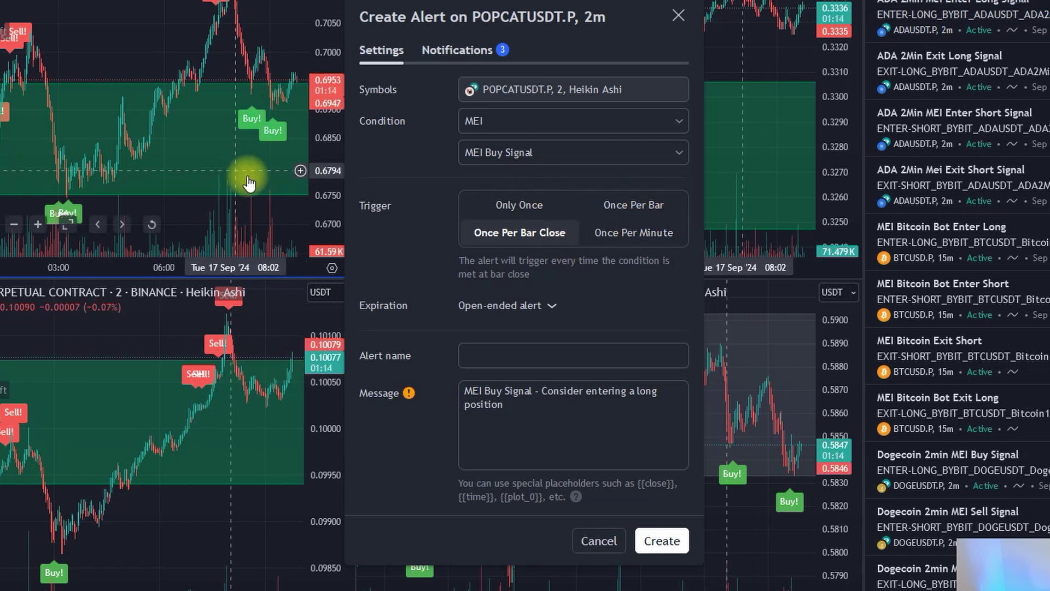
Name the alert "Scalping Popcat MEI Buy Signal".
{"action": "left_click", "coordinate": [508, 354]}
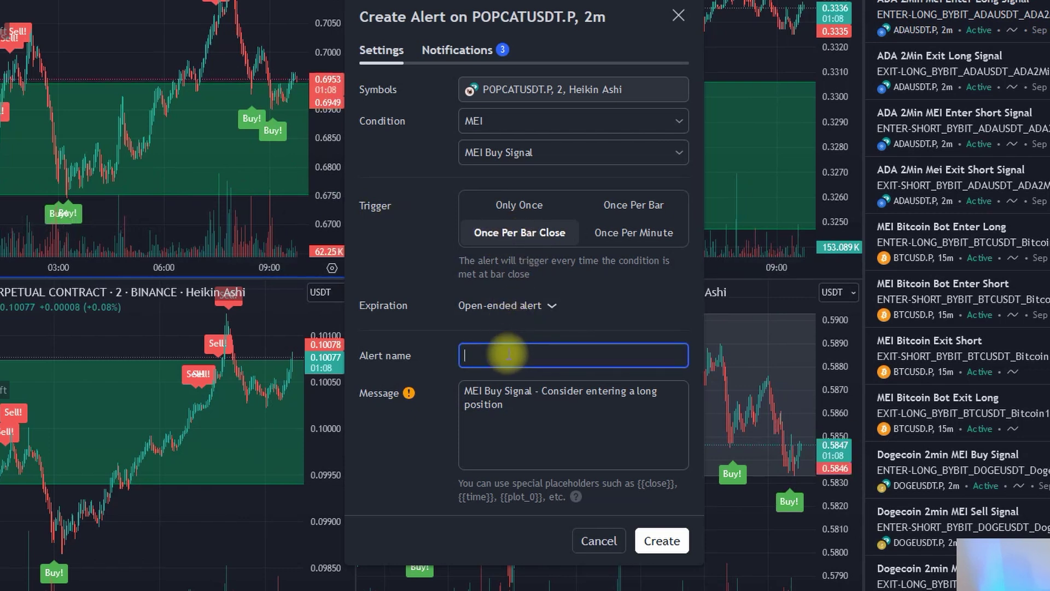
{"action": "type", "text": "Scalp"}
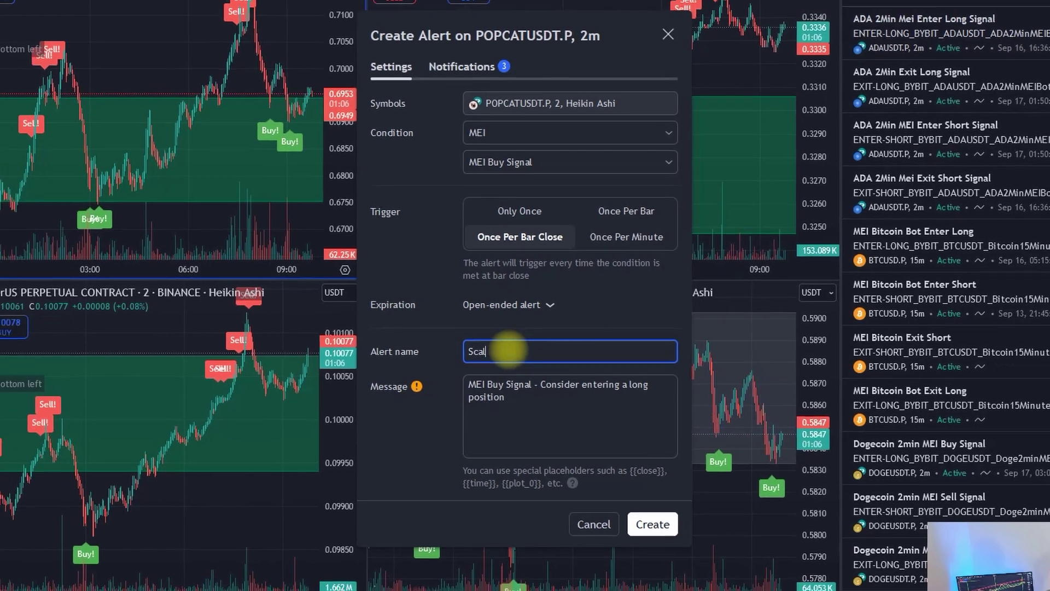
{"action": "type", "text": "ing Popcat"}
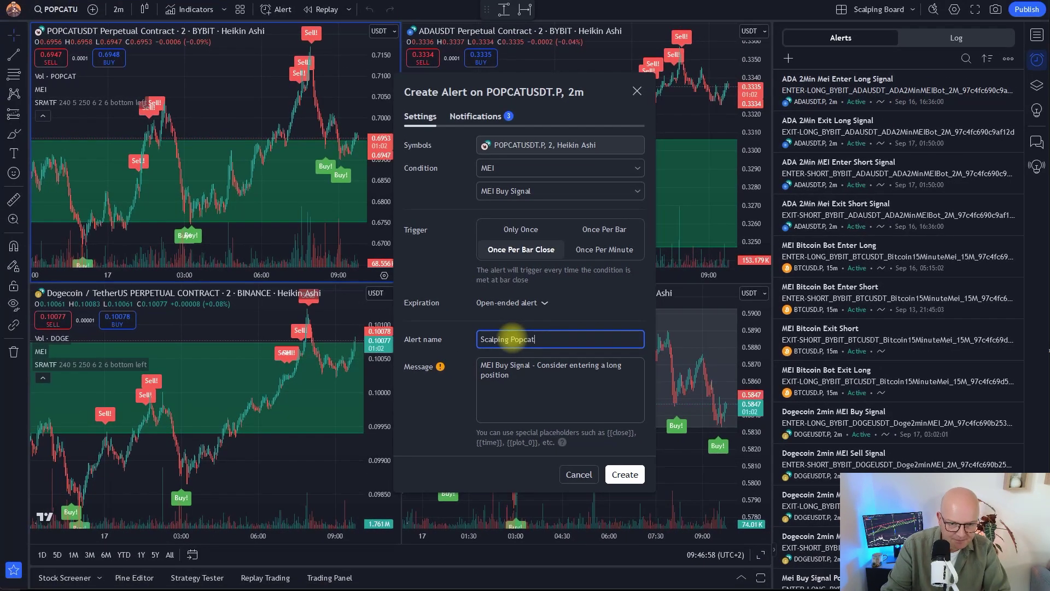
{"action": "type", "text": " MEI Buy Signal"}
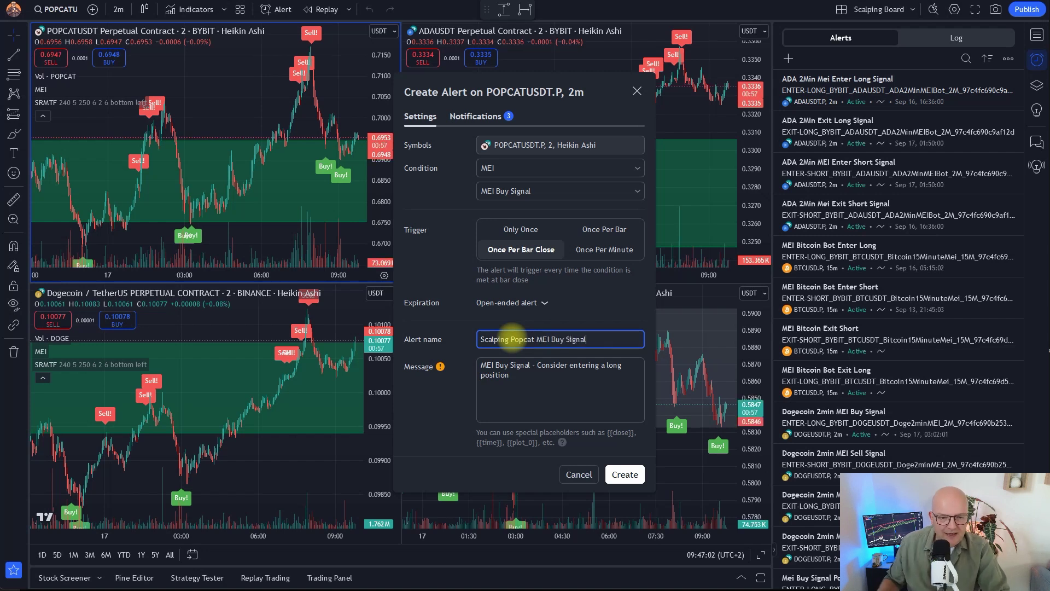
Replace the alert's default message with the Enter Long code copied from the bot's alert details in WunderTrading.
{"action": "left_click_drag", "start_coordinate": [534, 375], "coordinate": [441, 365]}
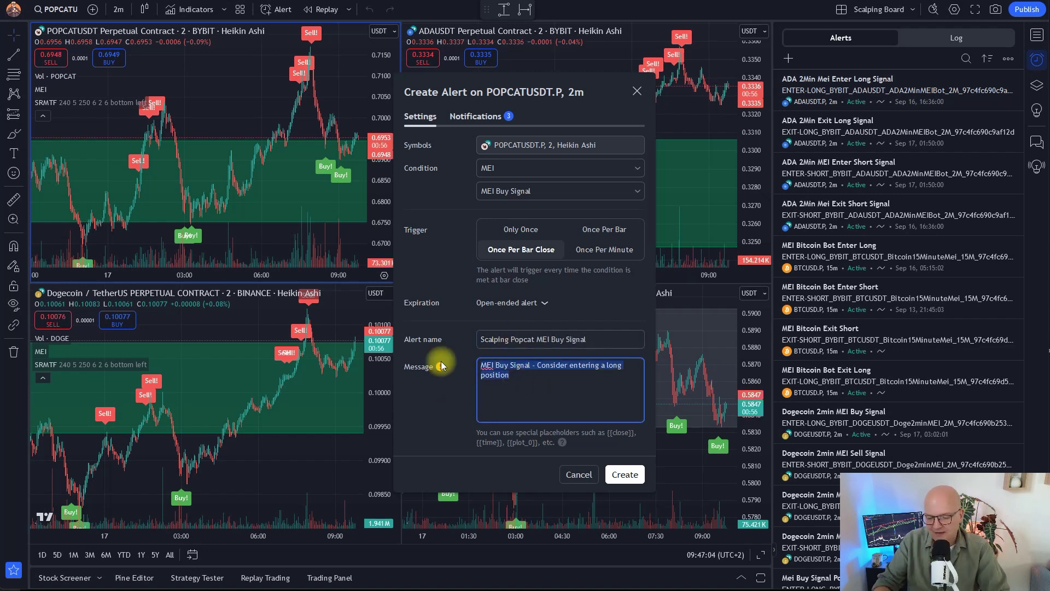
{"action": "key", "text": "BackSpace"}
{"action": "left_click", "coordinate": [491, 37]}
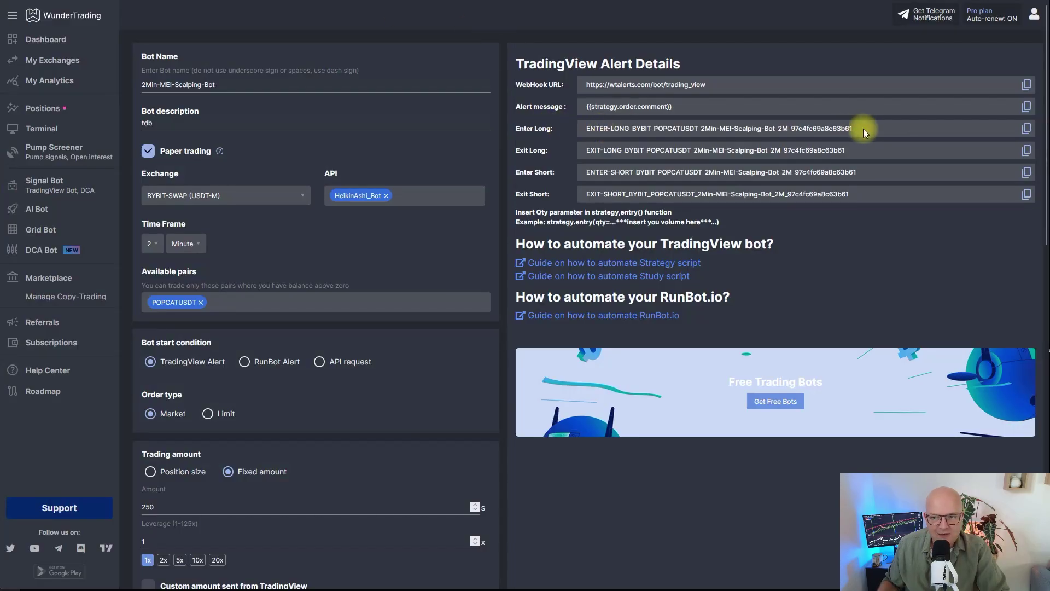
{"action": "left_click", "coordinate": [1027, 130]}
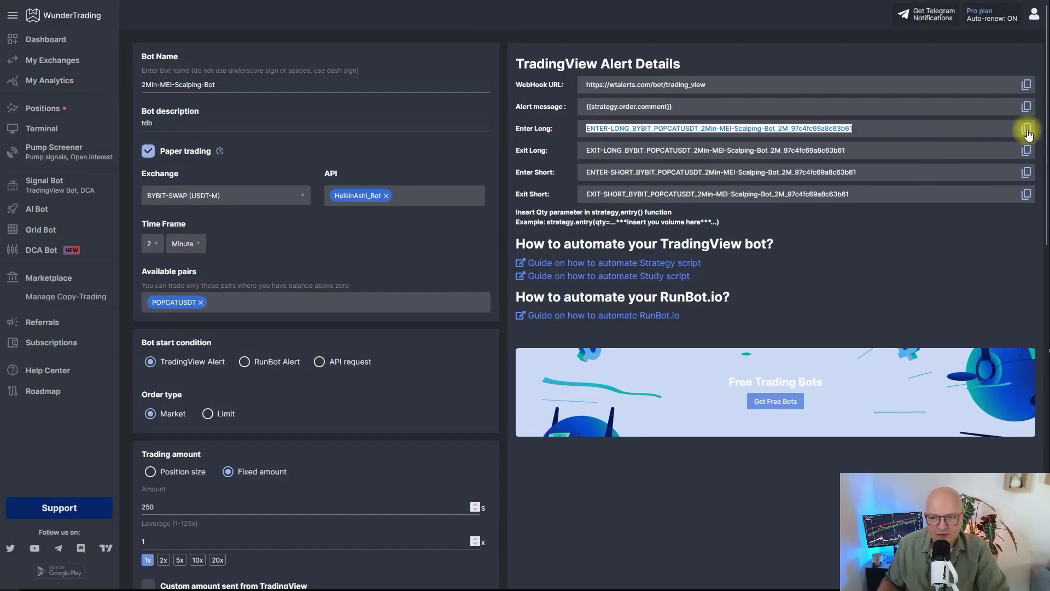
{"action": "left_click", "coordinate": [219, 40]}
{"action": "left_click", "coordinate": [495, 387]}
{"action": "key", "text": "ctrl+v"}
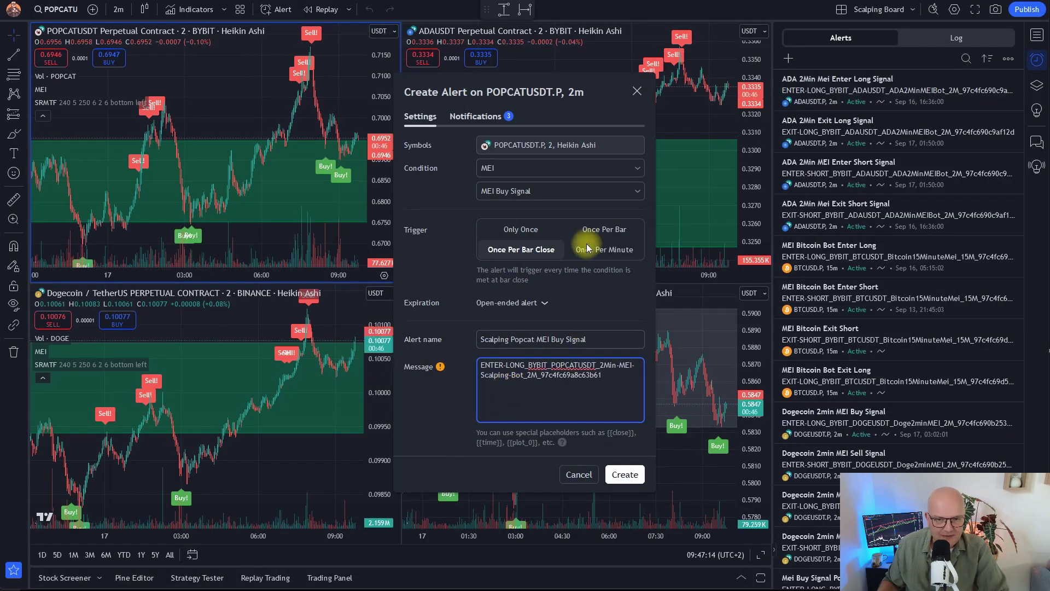
{"action": "left_click", "coordinate": [488, 116]}
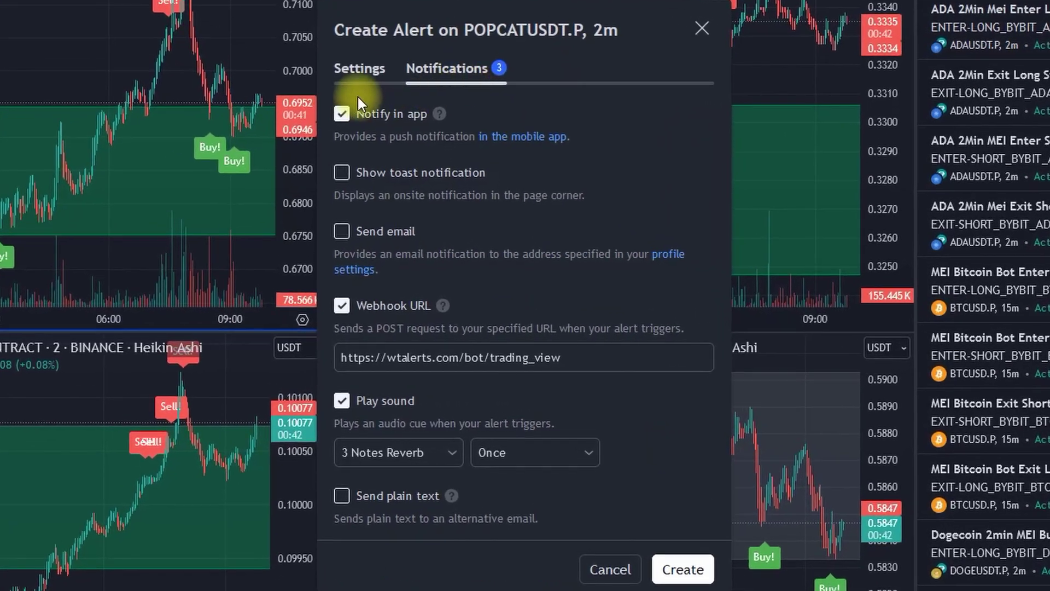
{"action": "left_click", "coordinate": [343, 123]}
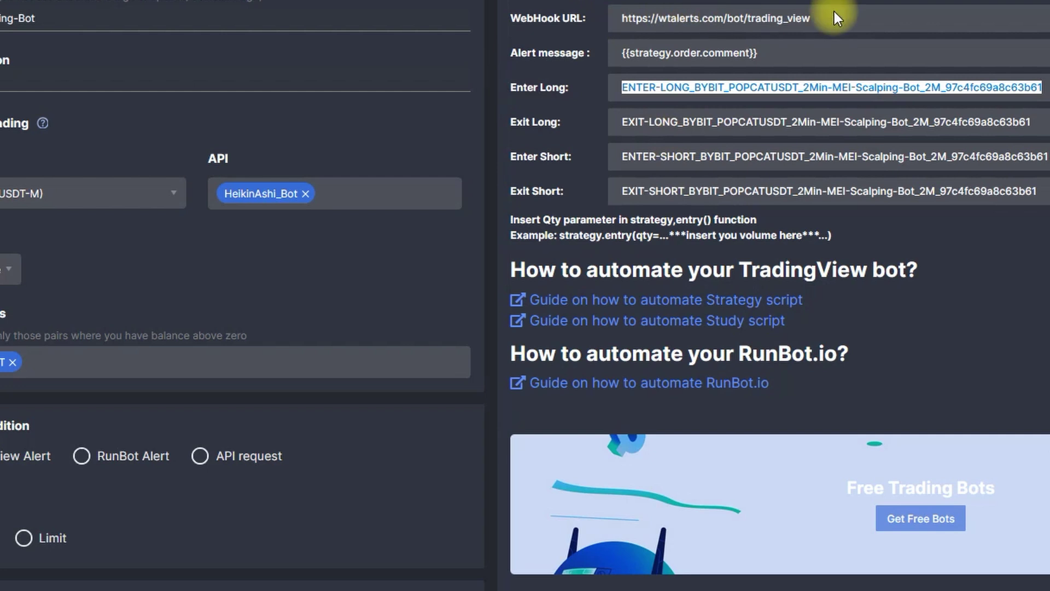
{"action": "left_click", "coordinate": [717, 18]}
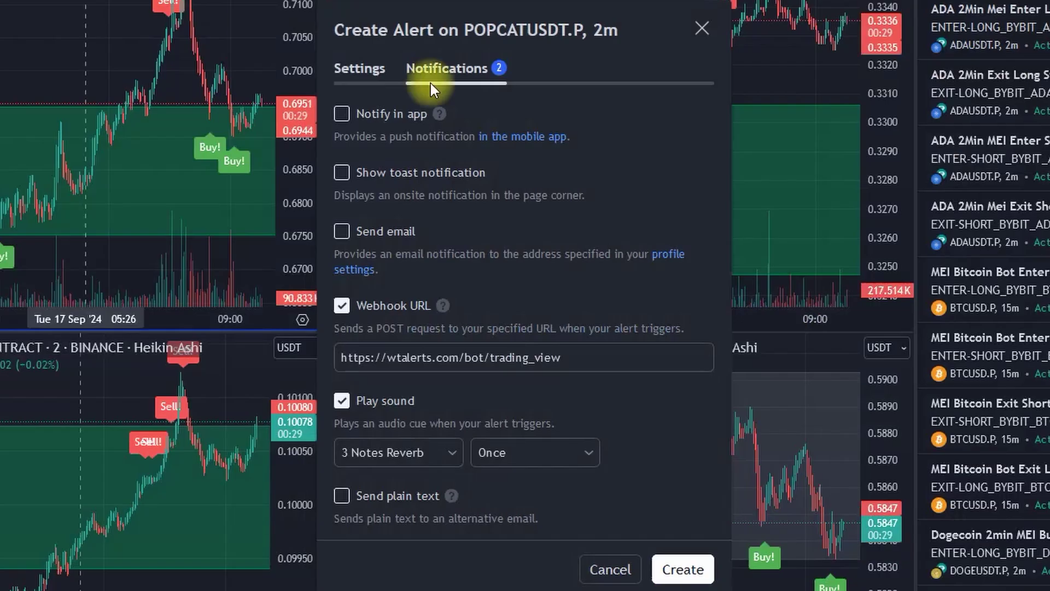
{"action": "left_click", "coordinate": [558, 356]}
{"action": "key", "text": "ctrl+a"}
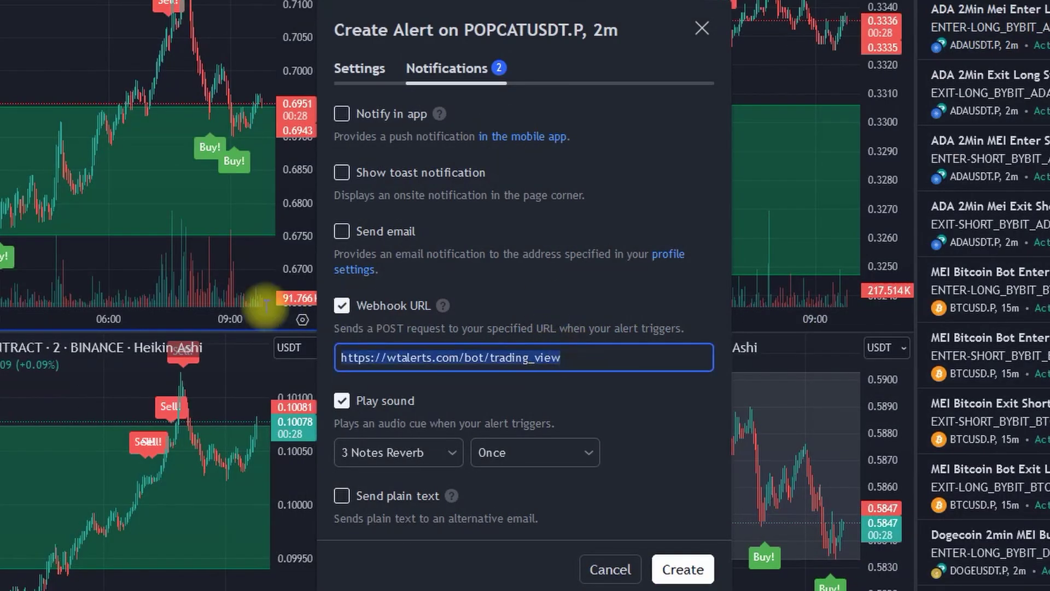
{"action": "key", "text": "ctrl+v"}
{"action": "left_click", "coordinate": [628, 409]}
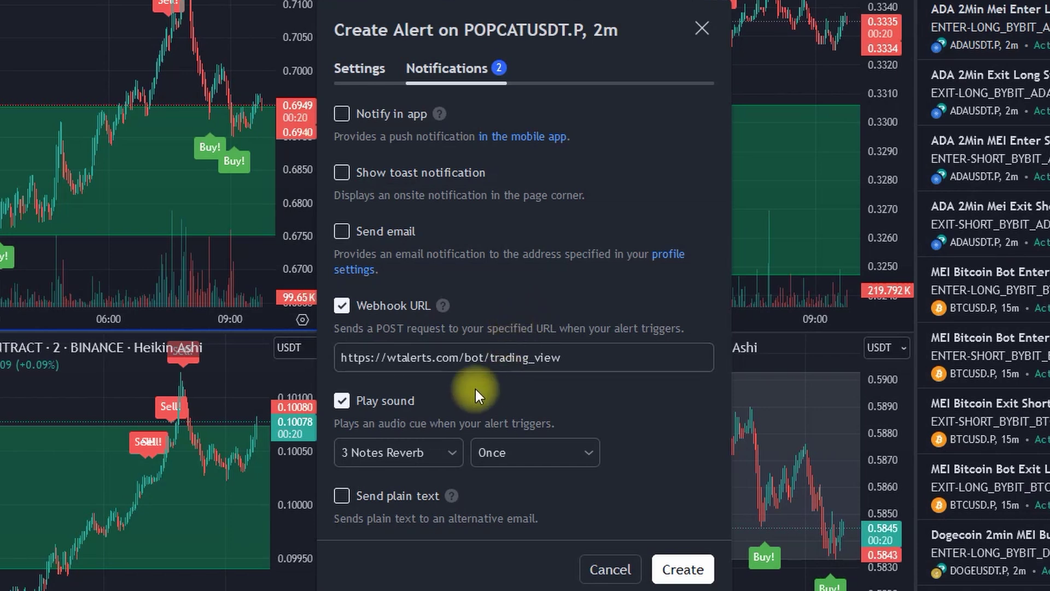
Turn off the alert's sound and create the buy signal alert.
{"action": "left_click", "coordinate": [342, 409]}
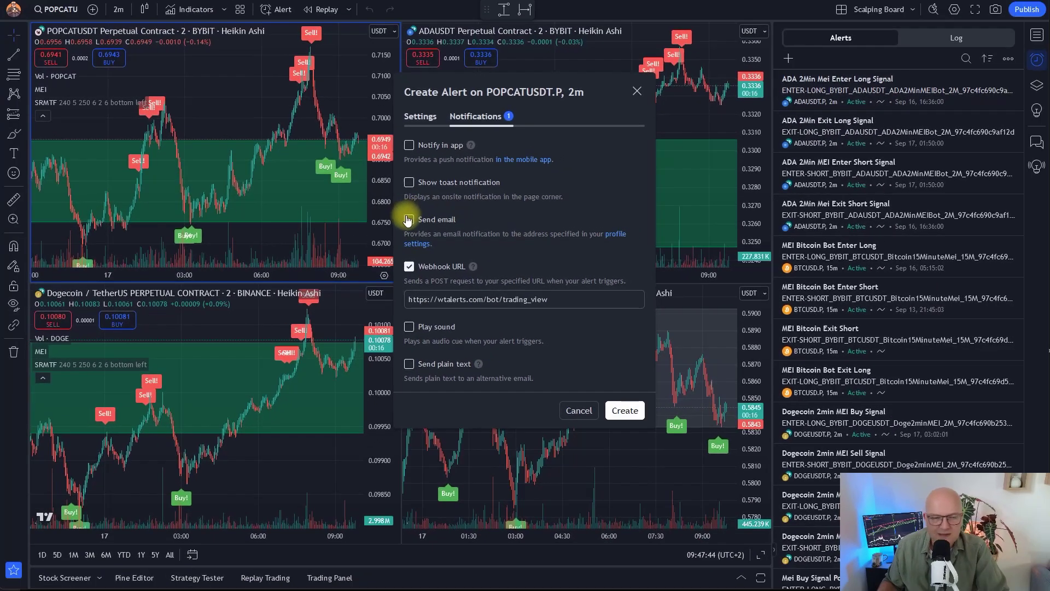
{"action": "left_click", "coordinate": [420, 116]}
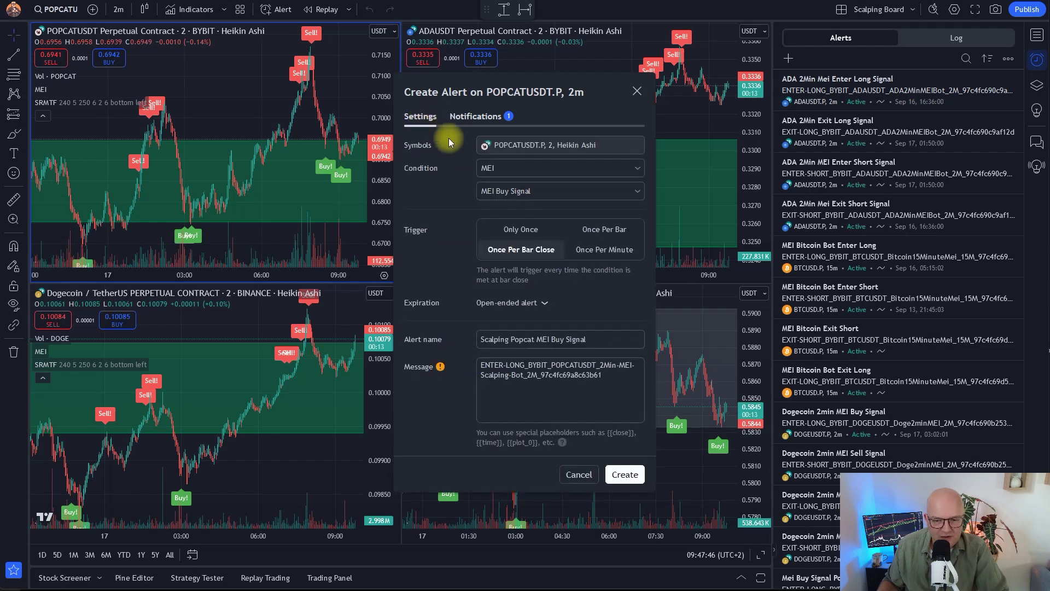
{"action": "left_click", "coordinate": [626, 475]}
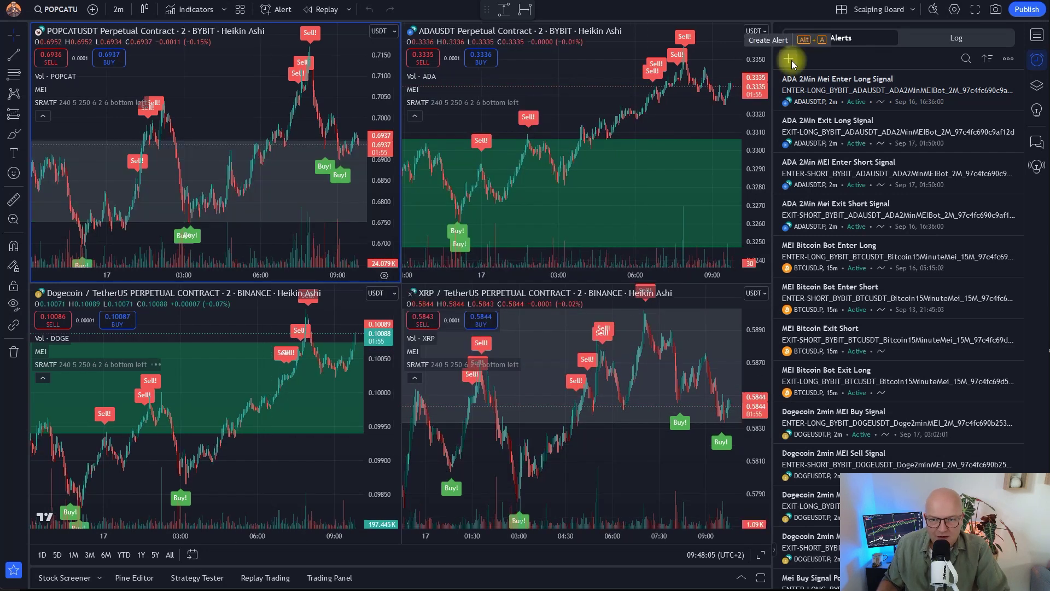
Start a second POPCATUSDT alert with its condition set to MEI and MEI Sell Signal.
{"action": "left_click", "coordinate": [790, 62]}
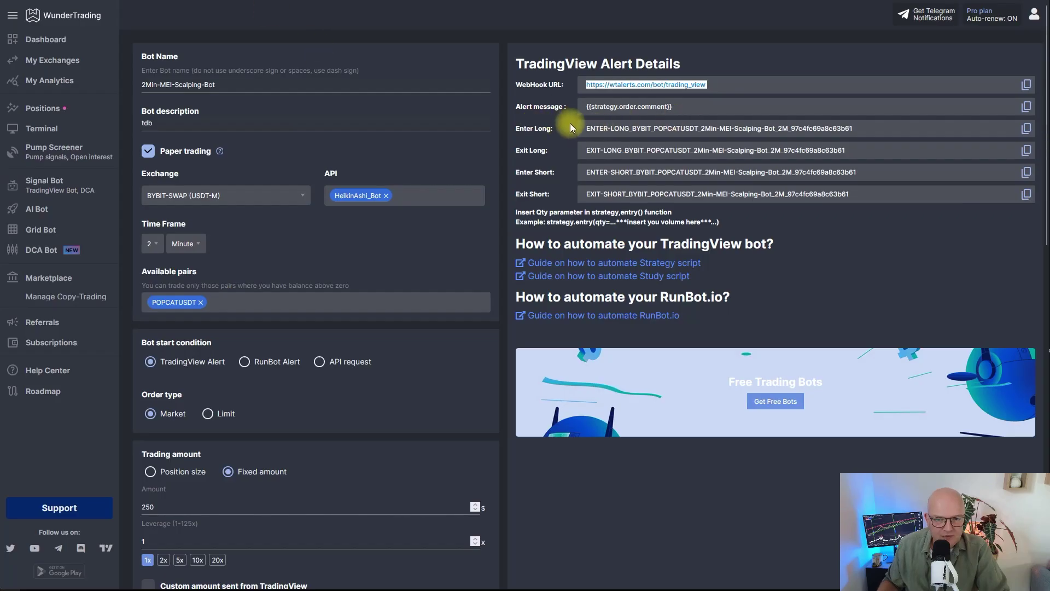
{"action": "left_click", "coordinate": [566, 130]}
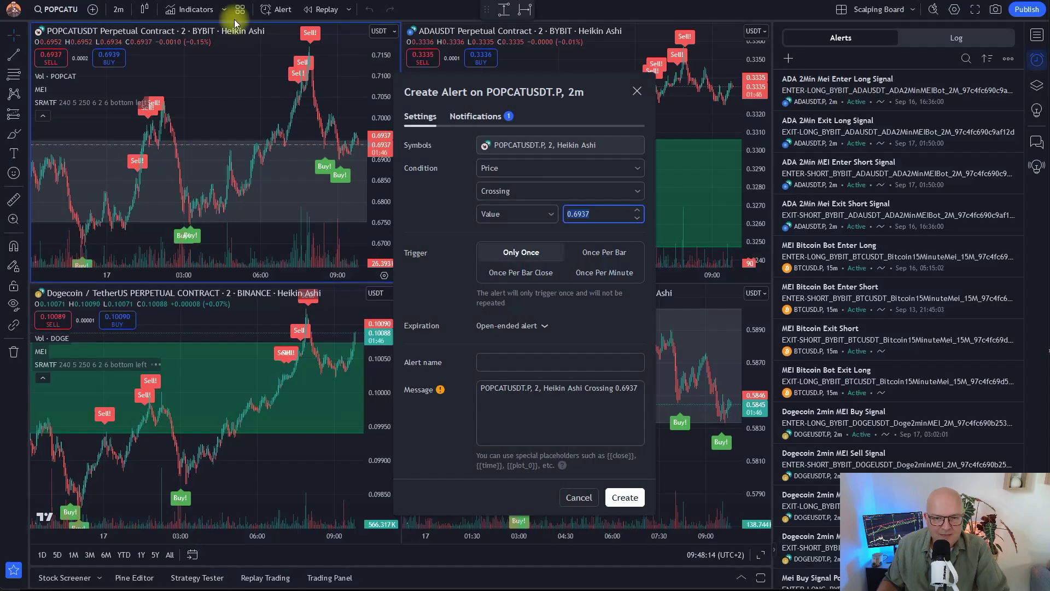
{"action": "left_click", "coordinate": [546, 167]}
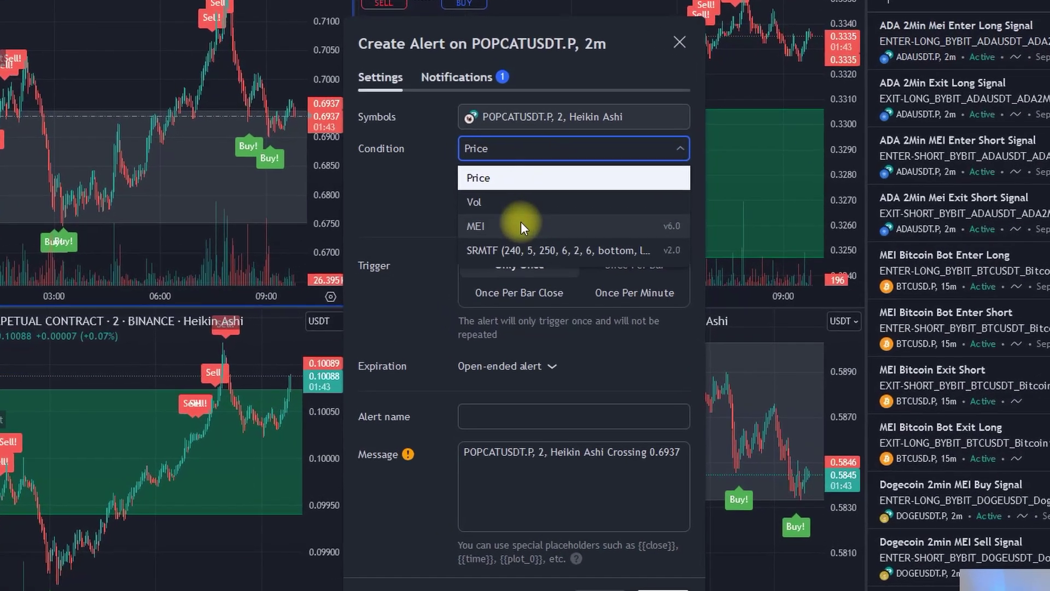
{"action": "left_click", "coordinate": [523, 225]}
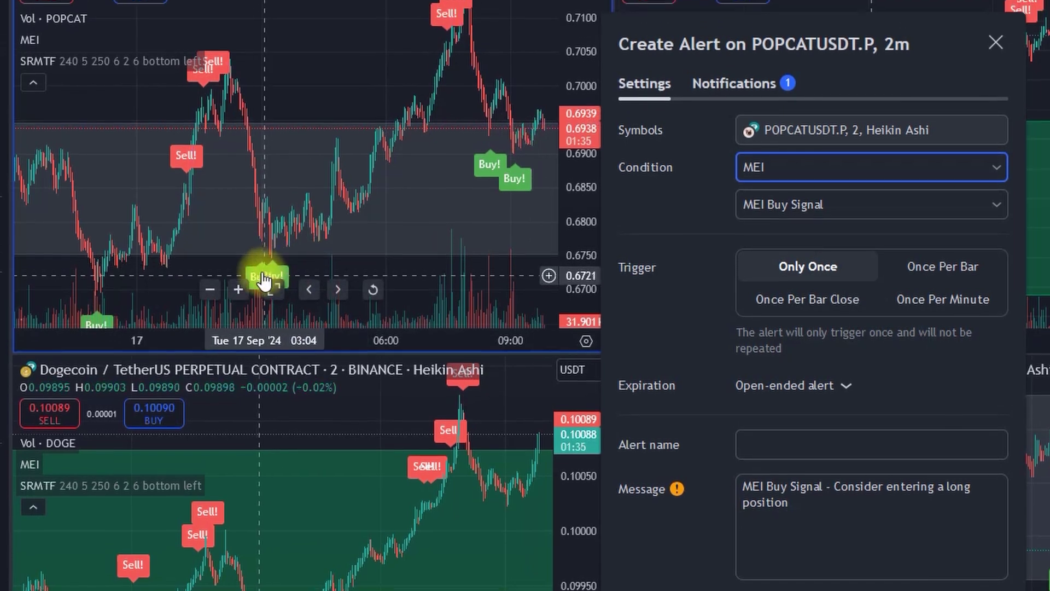
{"action": "left_click", "coordinate": [810, 231]}
{"action": "left_click", "coordinate": [798, 290]}
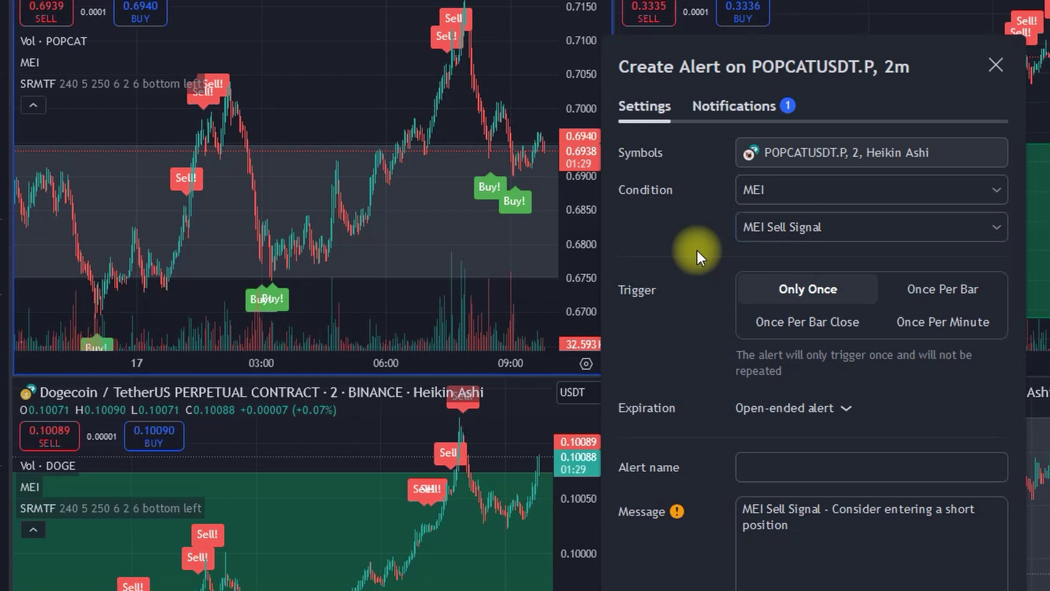
Set the alert to trigger once per bar close and name it "Scalping Popcat Exit Long Signal".
{"action": "left_click", "coordinate": [765, 320]}
{"action": "left_click", "coordinate": [773, 465]}
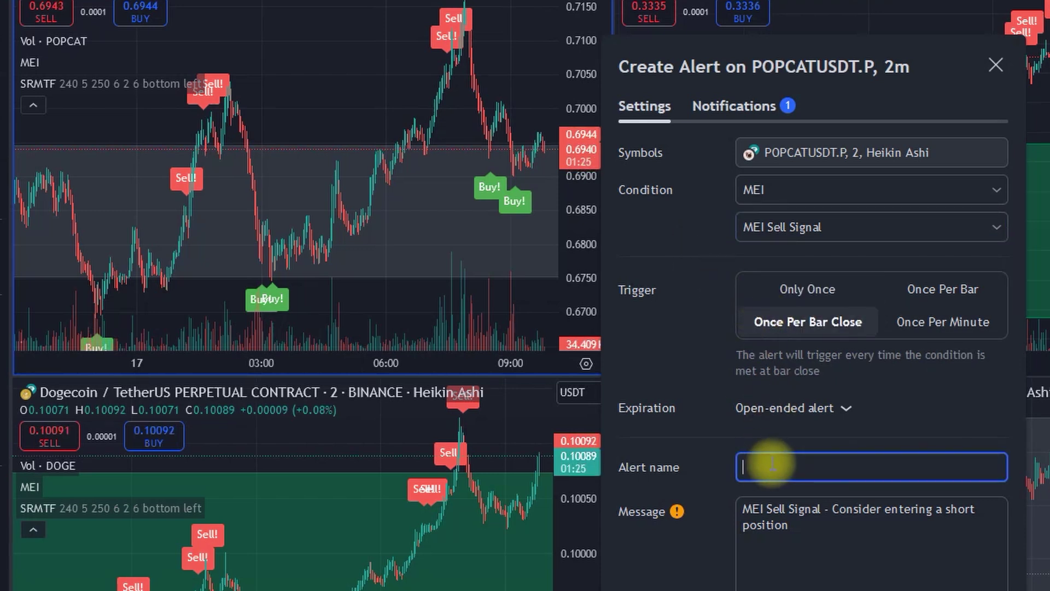
{"action": "type", "text": "Scalpi"}
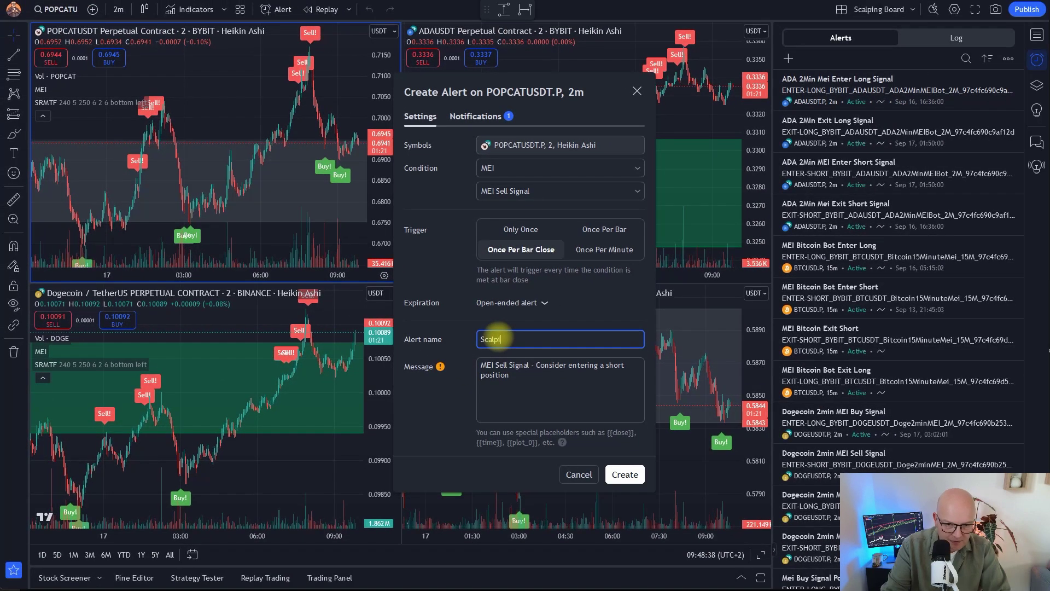
{"action": "type", "text": "ing"}
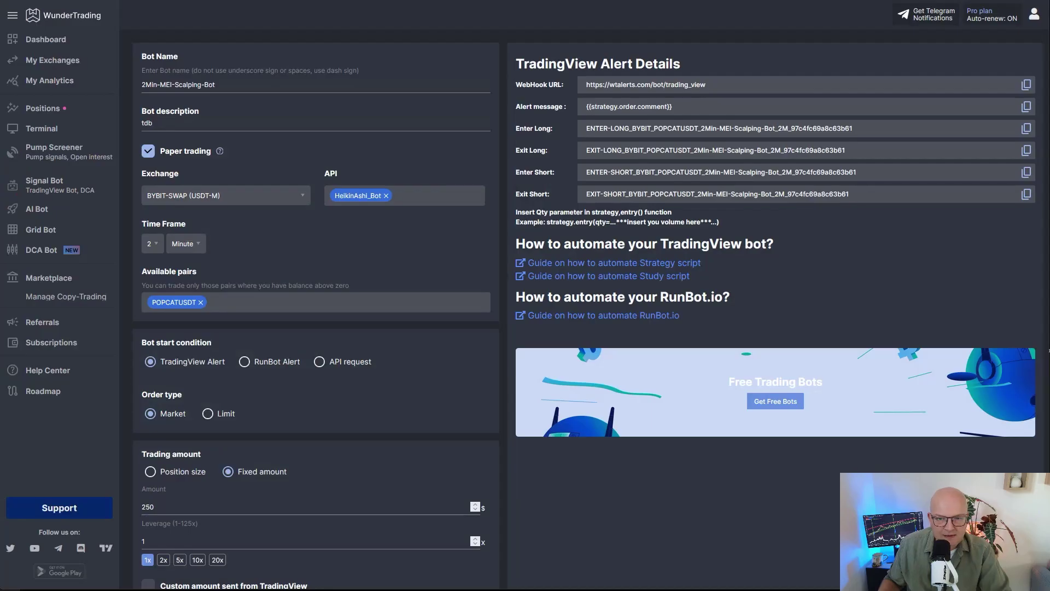
Replace the alert's default message with the Exit Long code copied from WunderTrading, check the notification settings and create the alert.
{"action": "left_click", "coordinate": [1026, 151]}
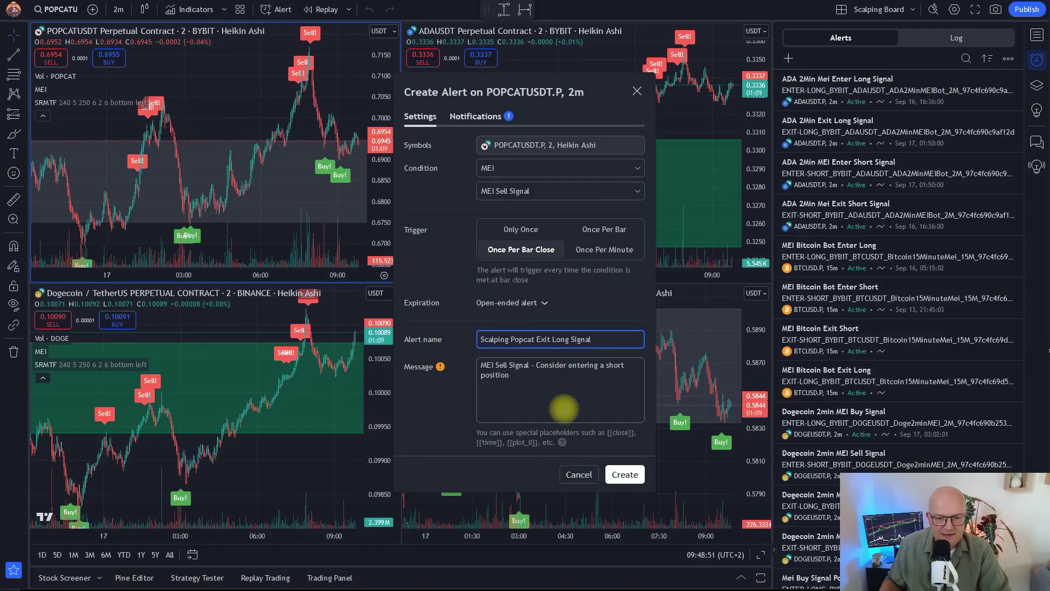
{"action": "left_click", "coordinate": [480, 370]}
{"action": "key", "text": "ctrl+a"}
{"action": "key", "text": "ctrl+v"}
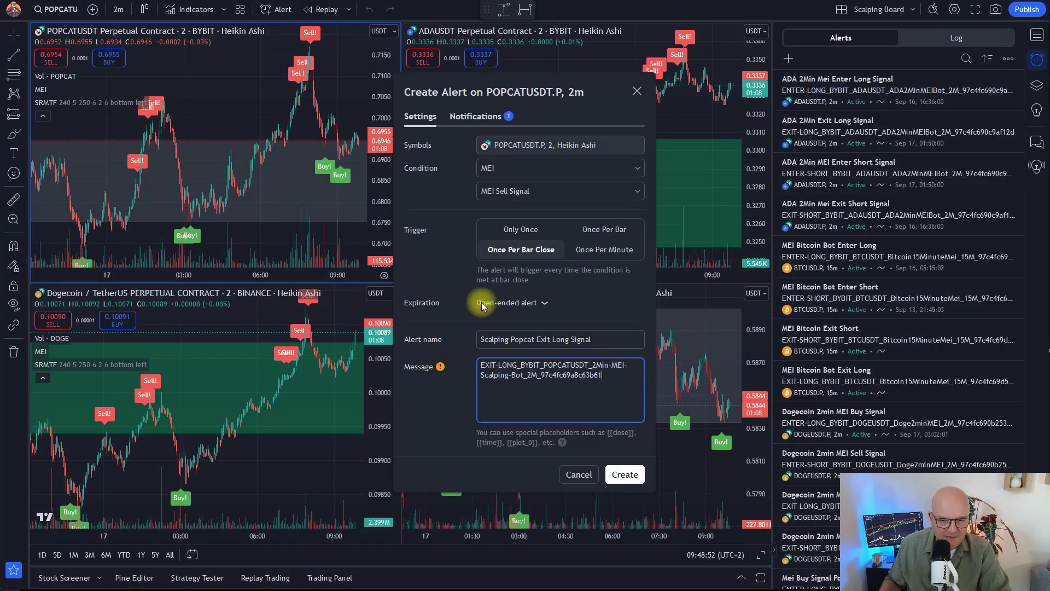
{"action": "left_click", "coordinate": [475, 116]}
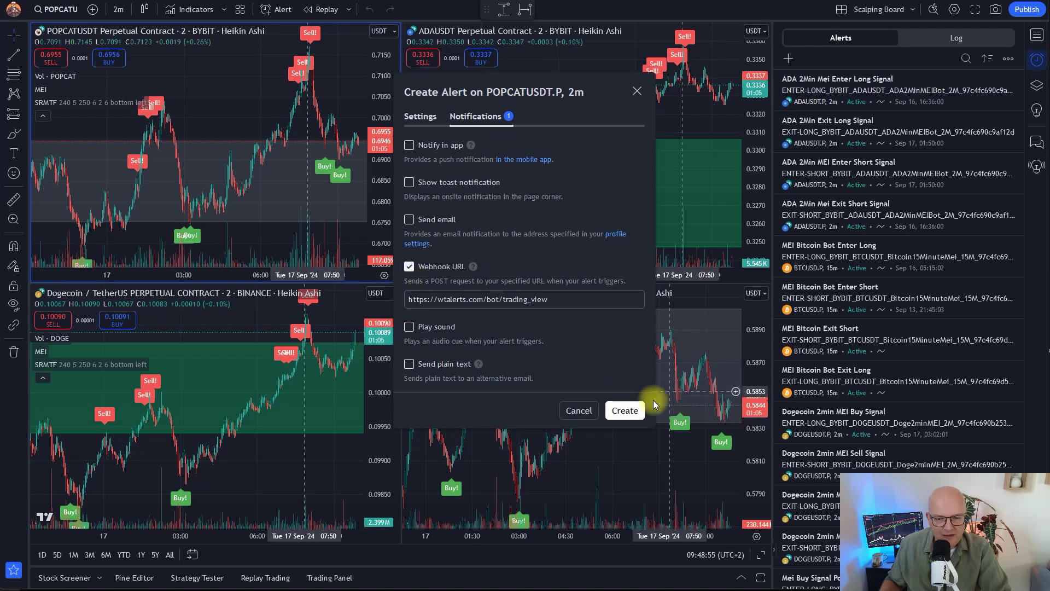
{"action": "left_click", "coordinate": [627, 411]}
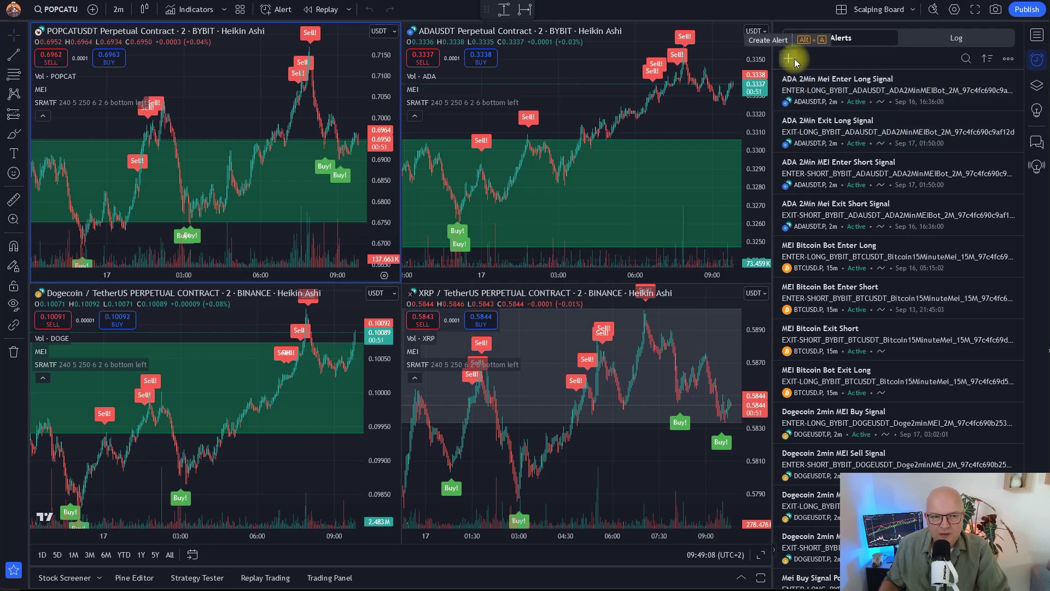
Start a third POPCATUSDT alert with its condition set to MEI and MEI Sell Signal.
{"action": "left_click", "coordinate": [790, 59]}
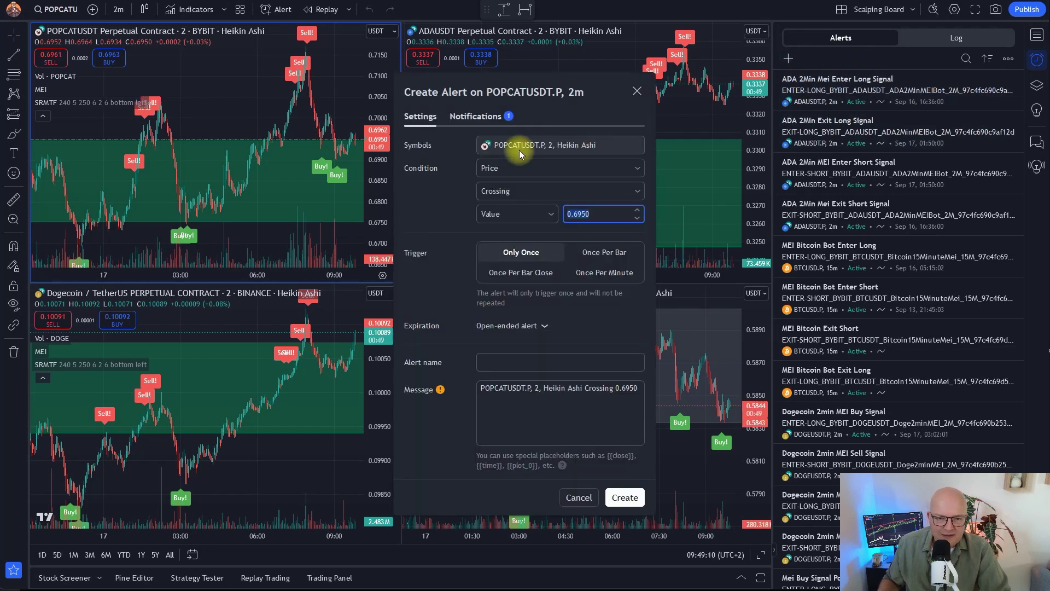
{"action": "left_click", "coordinate": [511, 167]}
{"action": "left_click", "coordinate": [511, 229]}
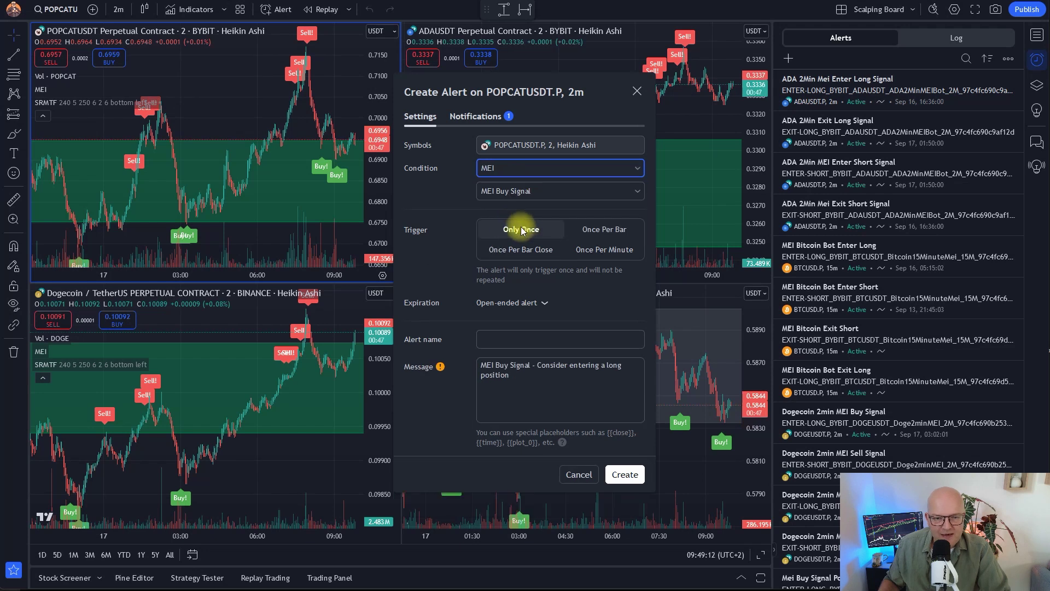
{"action": "left_click", "coordinate": [593, 191]}
{"action": "left_click", "coordinate": [534, 227]}
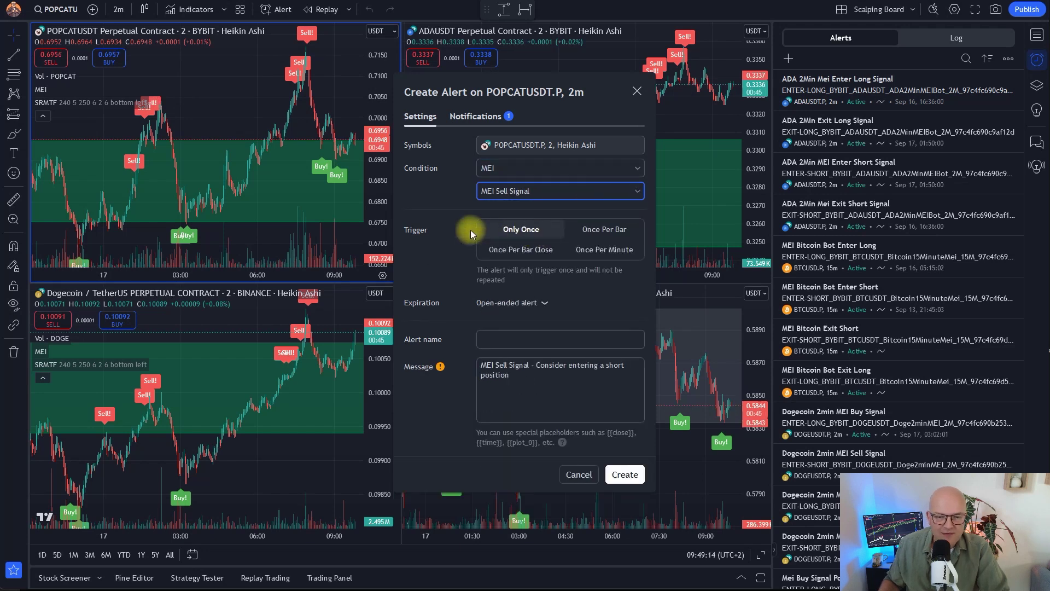
Set the third alert to trigger once per bar close and name it "Scalping Popcat MEI Sell Signal".
{"action": "left_click", "coordinate": [533, 250]}
{"action": "left_click", "coordinate": [530, 340]}
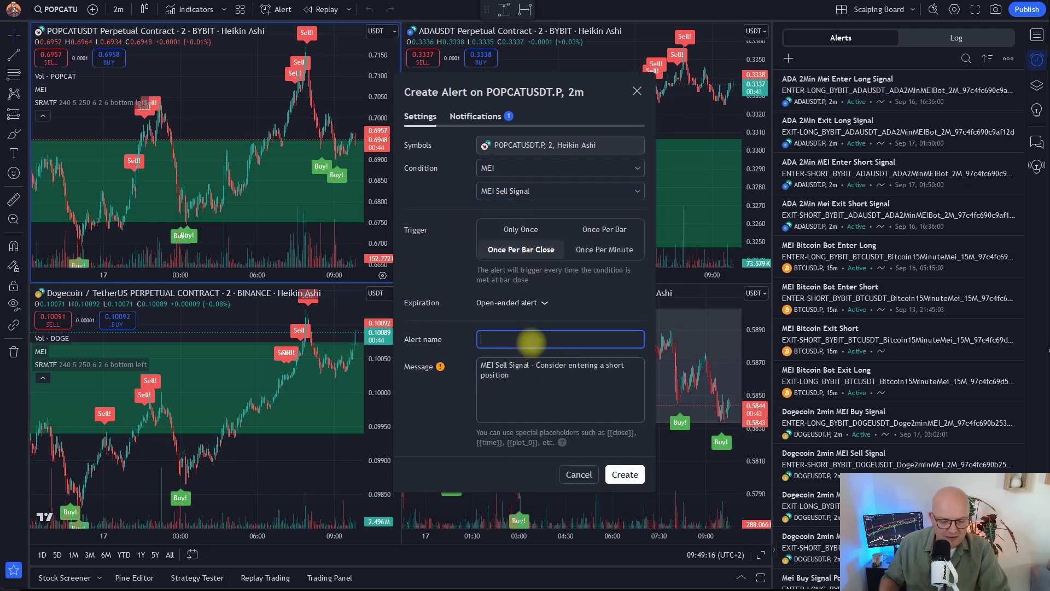
{"action": "type", "text": "Scalping MEI"}
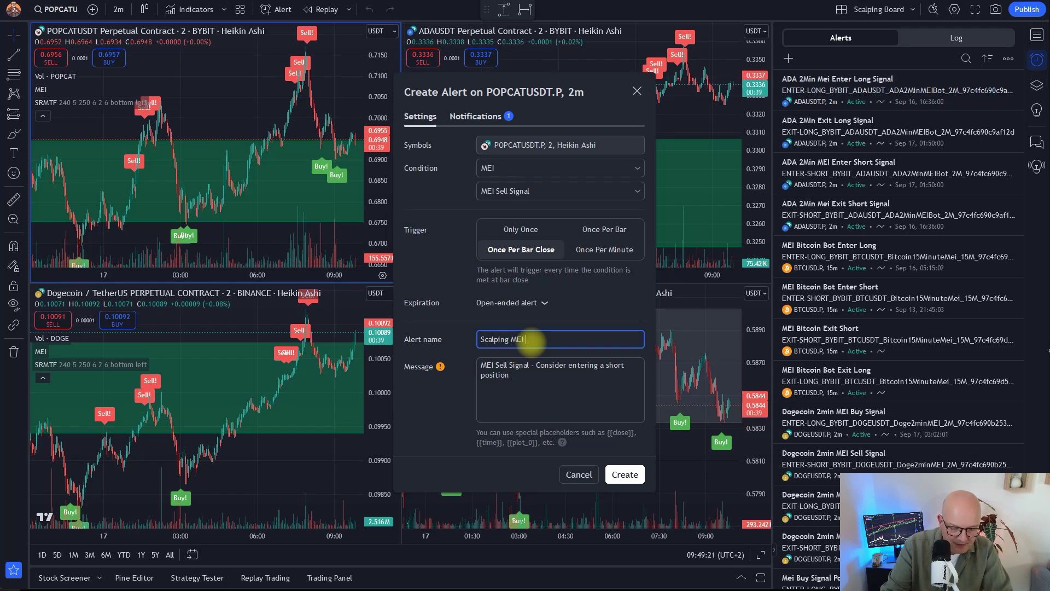
{"action": "type", "text": " Popcat"}
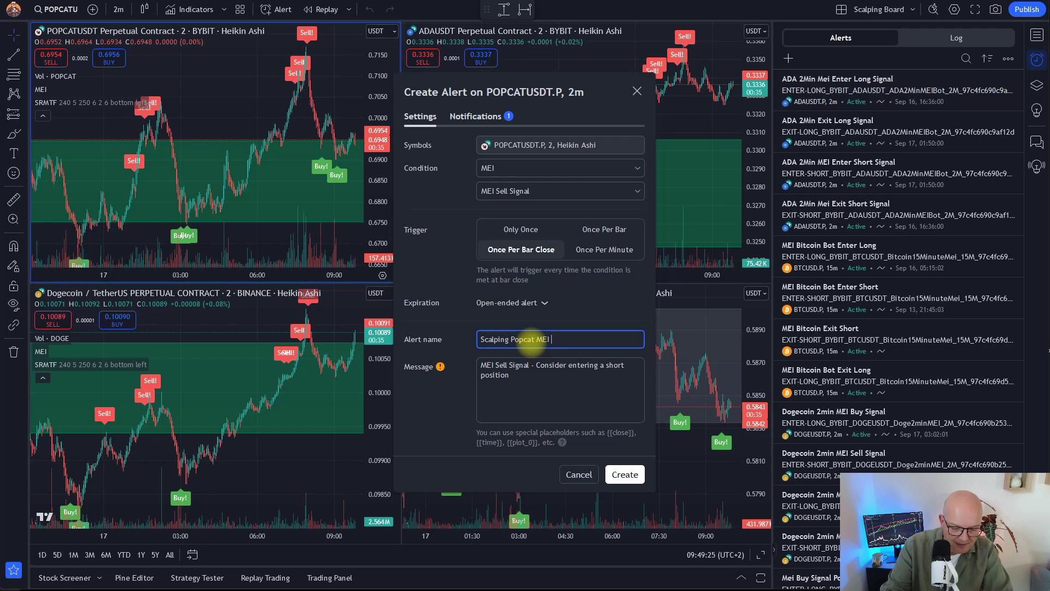
{"action": "type", "text": " MEI Sell Signa"}
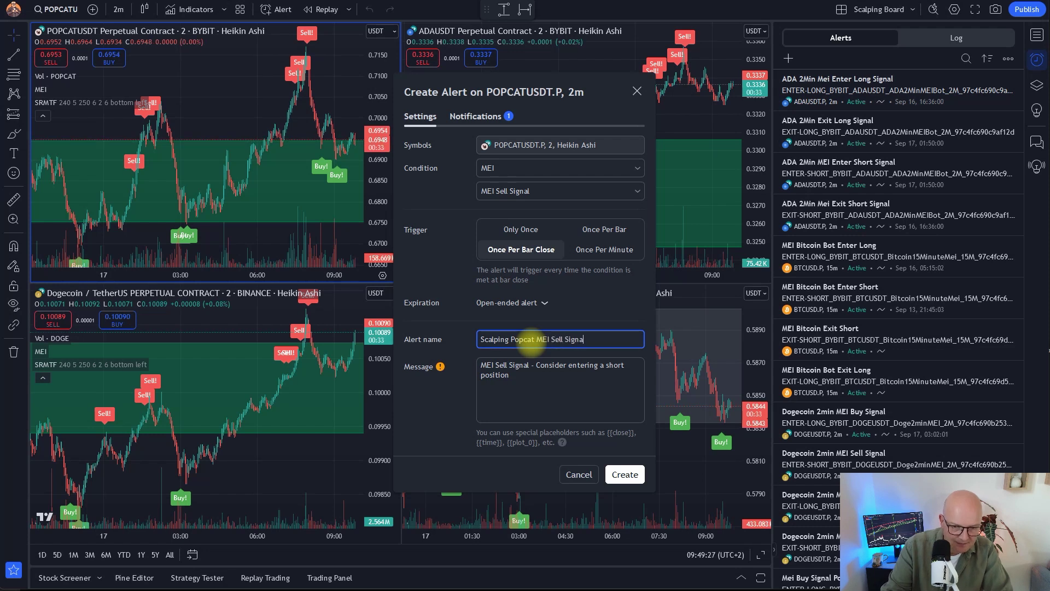
{"action": "type", "text": "l"}
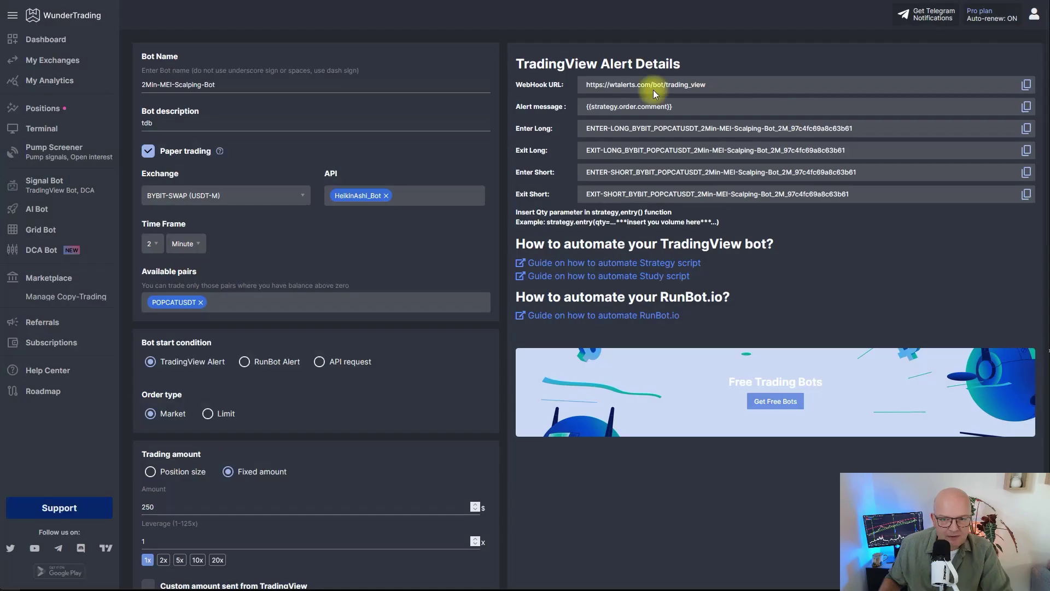
Replace the alert's default message with the Enter Short code copied from WunderTrading, check the notification settings and create the alert.
{"action": "left_click", "coordinate": [1026, 171]}
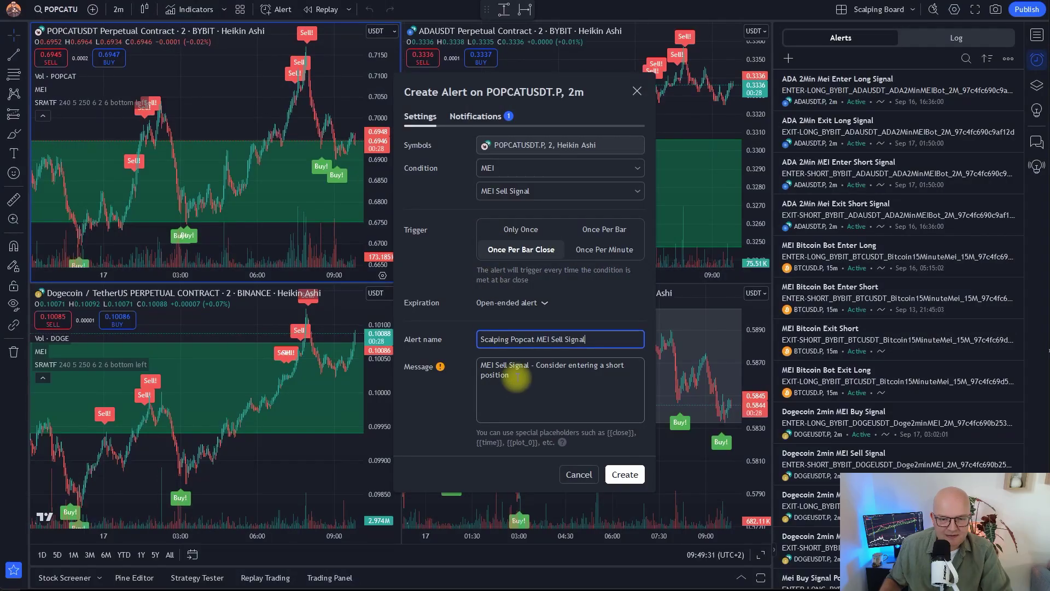
{"action": "left_click_drag", "start_coordinate": [540, 385], "coordinate": [408, 352]}
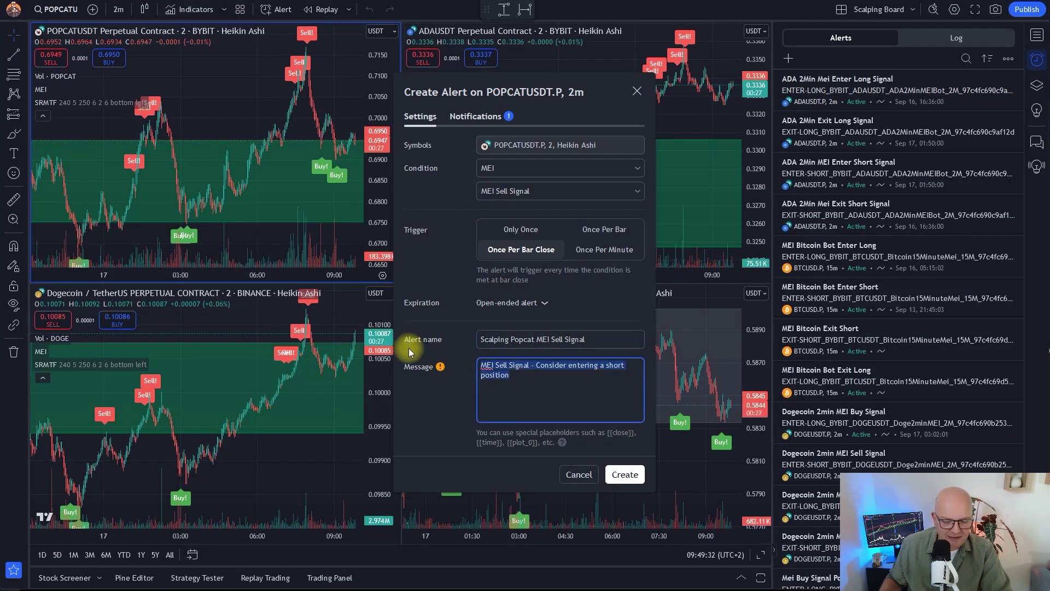
{"action": "key", "text": "ctrl+v"}
{"action": "left_click", "coordinate": [476, 116]}
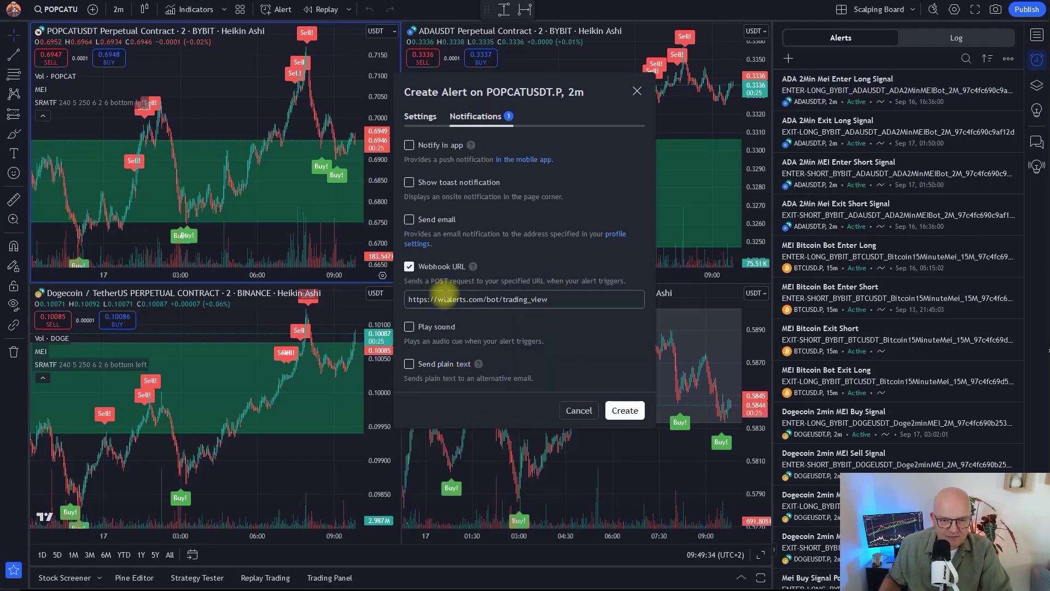
{"action": "left_click", "coordinate": [624, 411]}
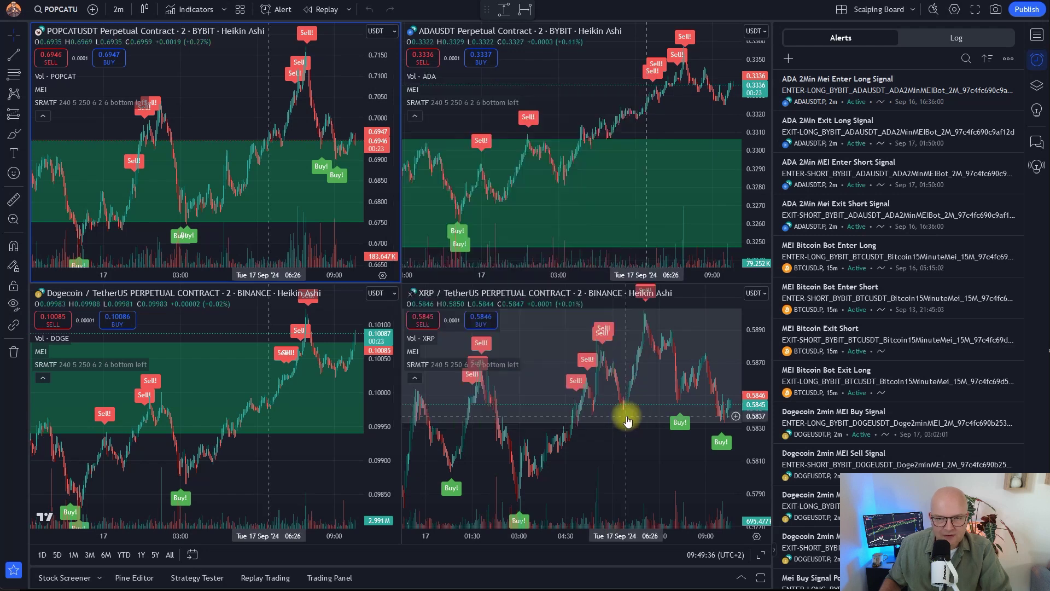
Start a fourth POPCATUSDT alert on MEI Buy Signal, triggering once per bar close and named "Scalping Popcat Exit Short Signal".
{"action": "left_click", "coordinate": [789, 58]}
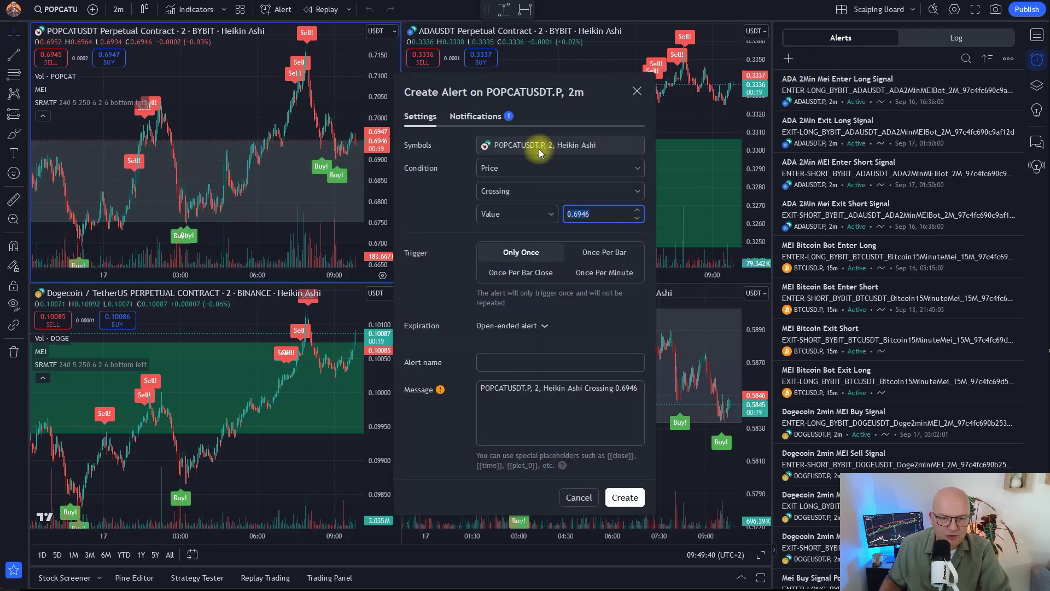
{"action": "left_click", "coordinate": [519, 168]}
{"action": "left_click", "coordinate": [515, 224]}
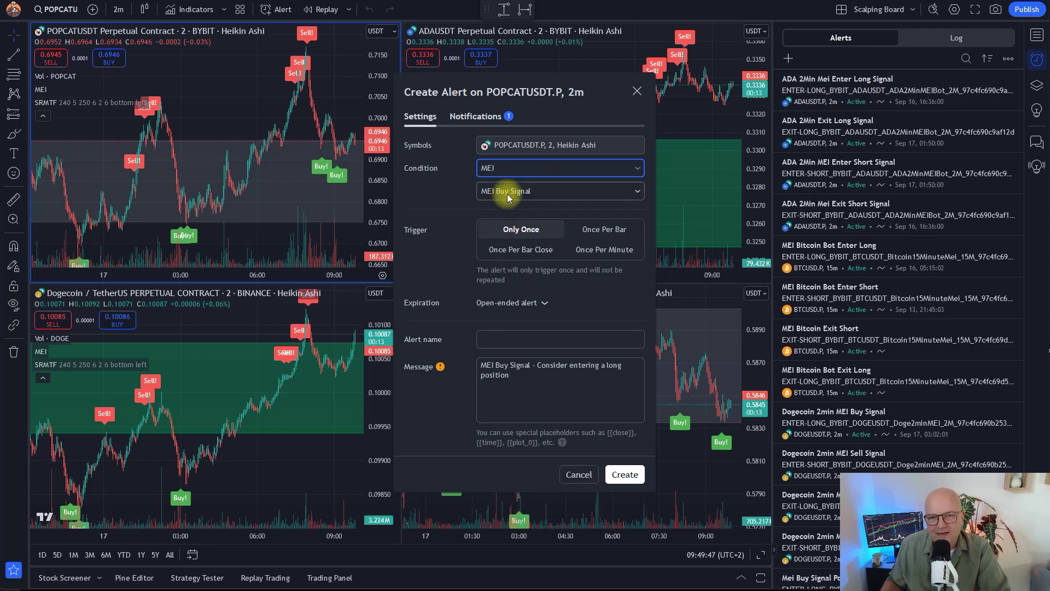
{"action": "left_click", "coordinate": [519, 249]}
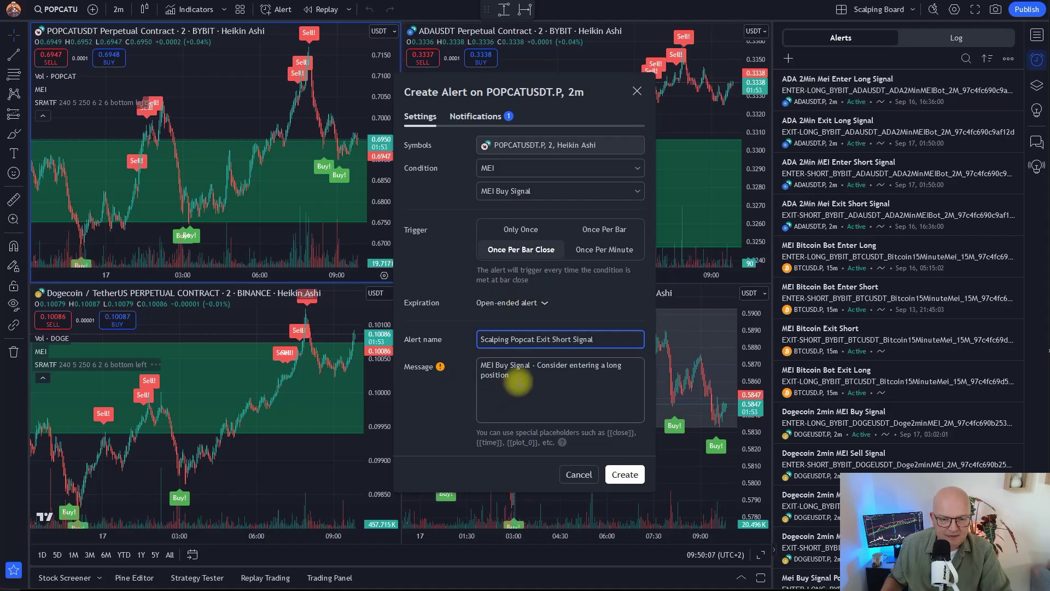
Replace the alert's default message with the Exit Short code from WunderTrading, check the notification settings and create the alert.
{"action": "triple_click", "coordinate": [517, 378]}
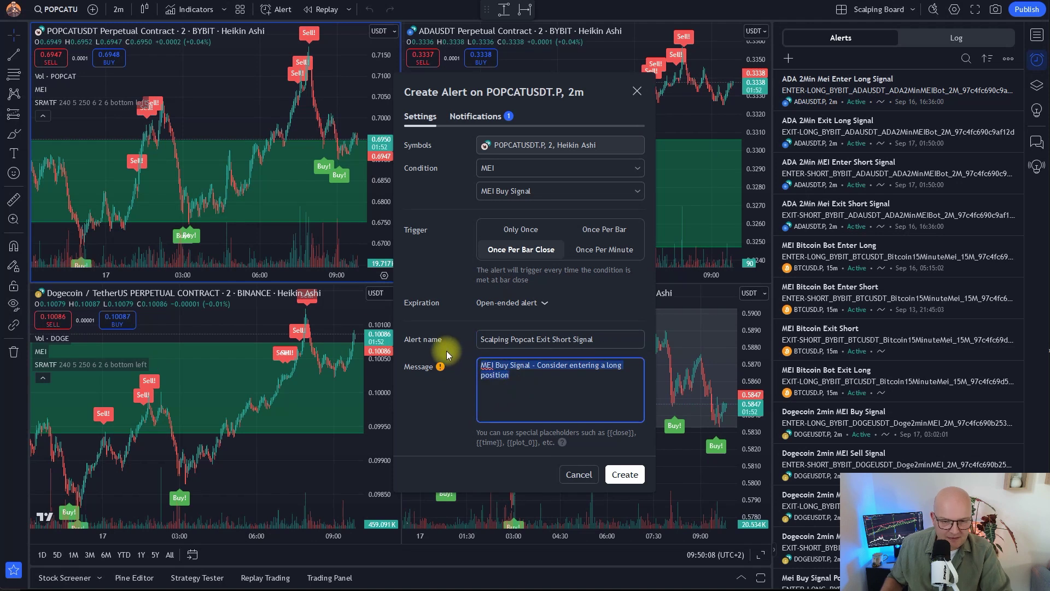
{"action": "key", "text": "ctrl+v"}
{"action": "left_click", "coordinate": [476, 117]}
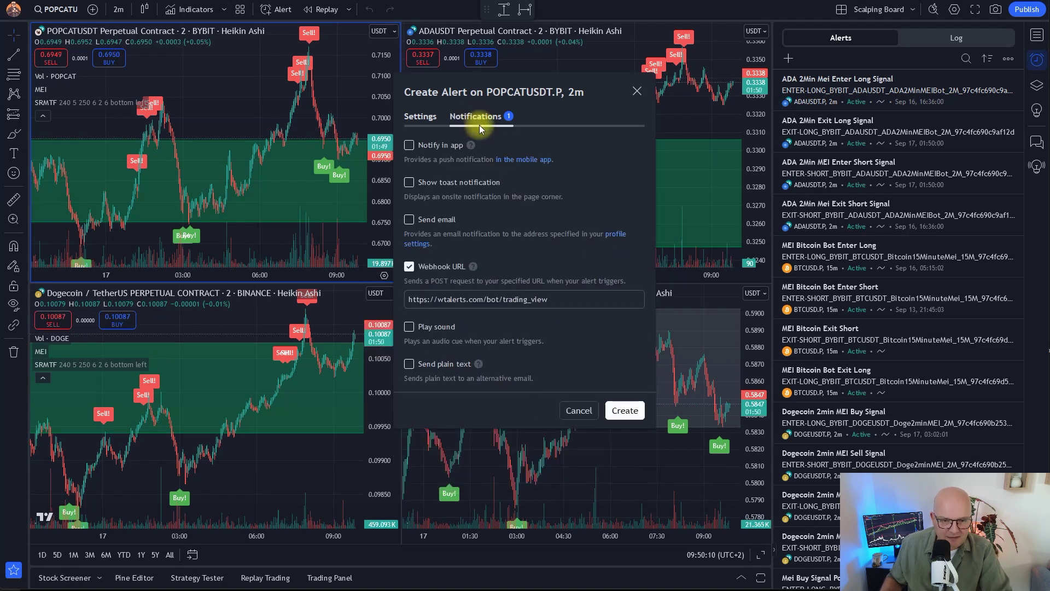
{"action": "left_click", "coordinate": [627, 412]}
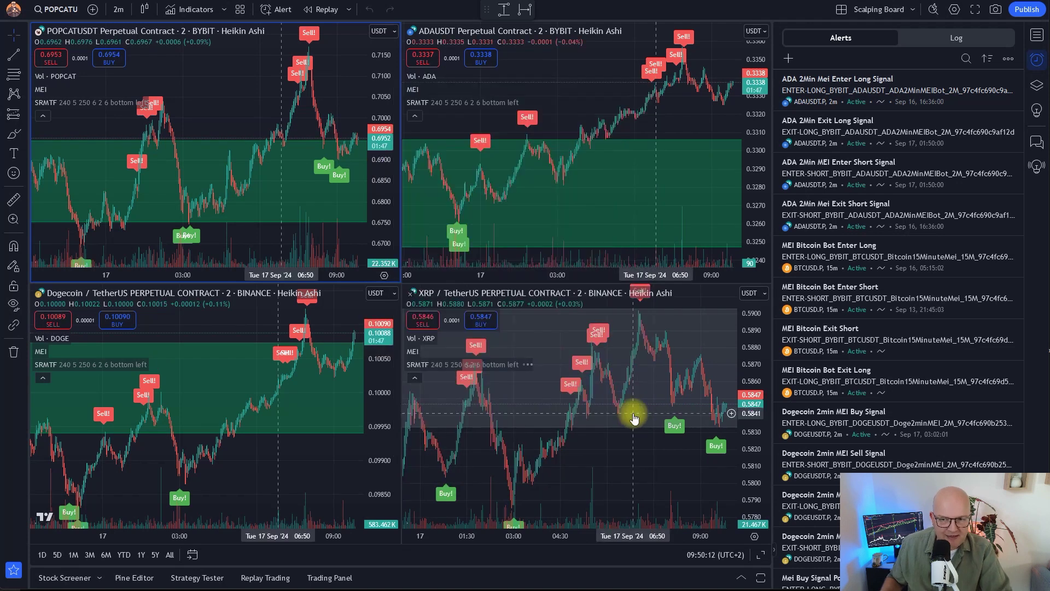
Review the 2Min-MEI-Scalping-Bot settings in WunderTrading and create the bot, saving it to wait for the signal.
{"action": "mouse_move", "coordinate": [787, 192]}
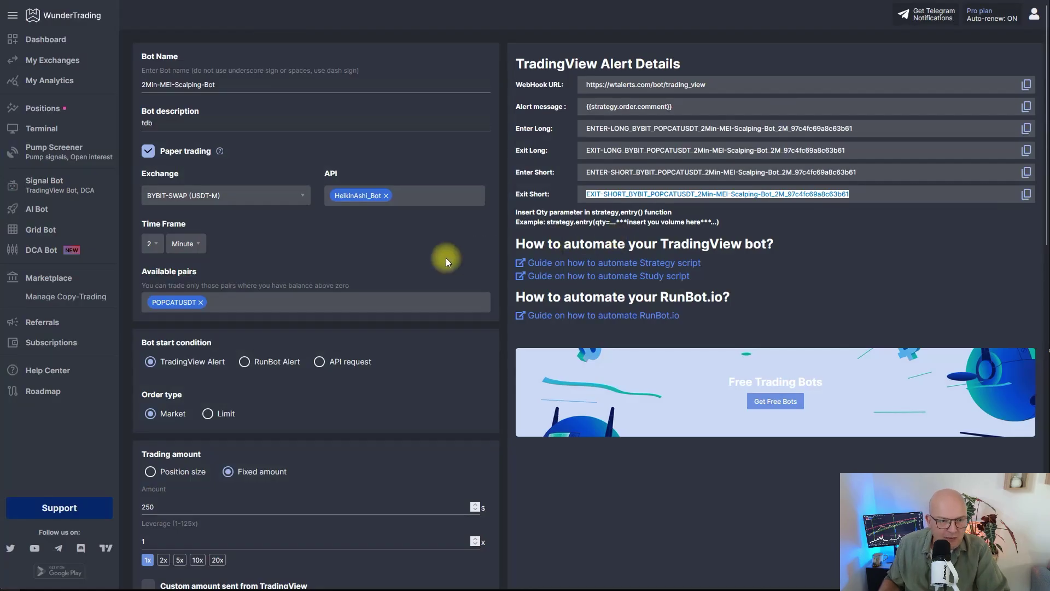
{"action": "left_click", "coordinate": [415, 231]}
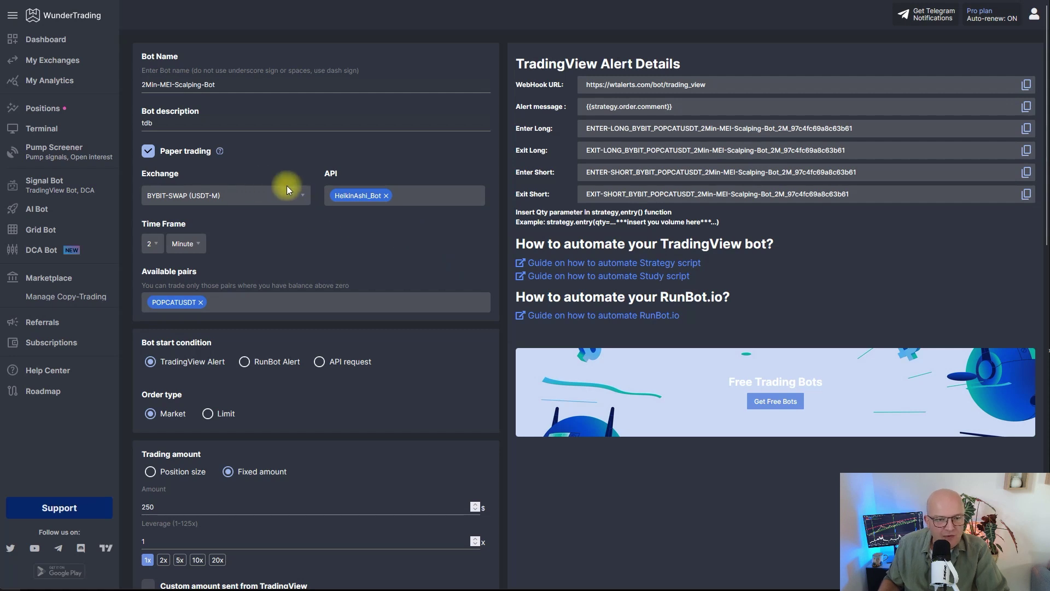
{"action": "scroll", "coordinate": [311, 290], "scroll_direction": "down", "scroll_amount": 9}
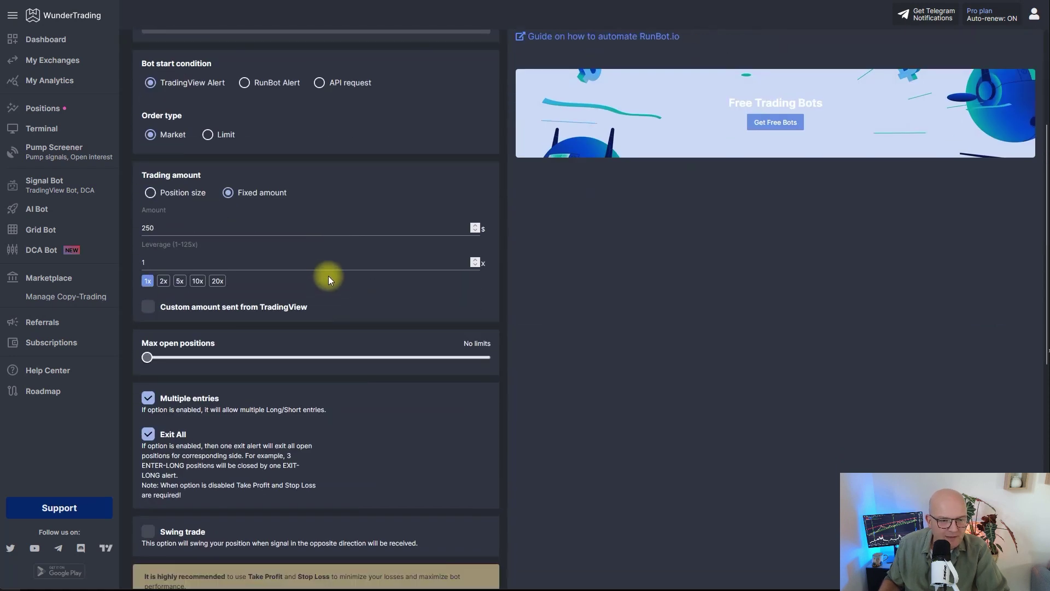
{"action": "scroll", "coordinate": [336, 266], "scroll_direction": "down", "scroll_amount": 5}
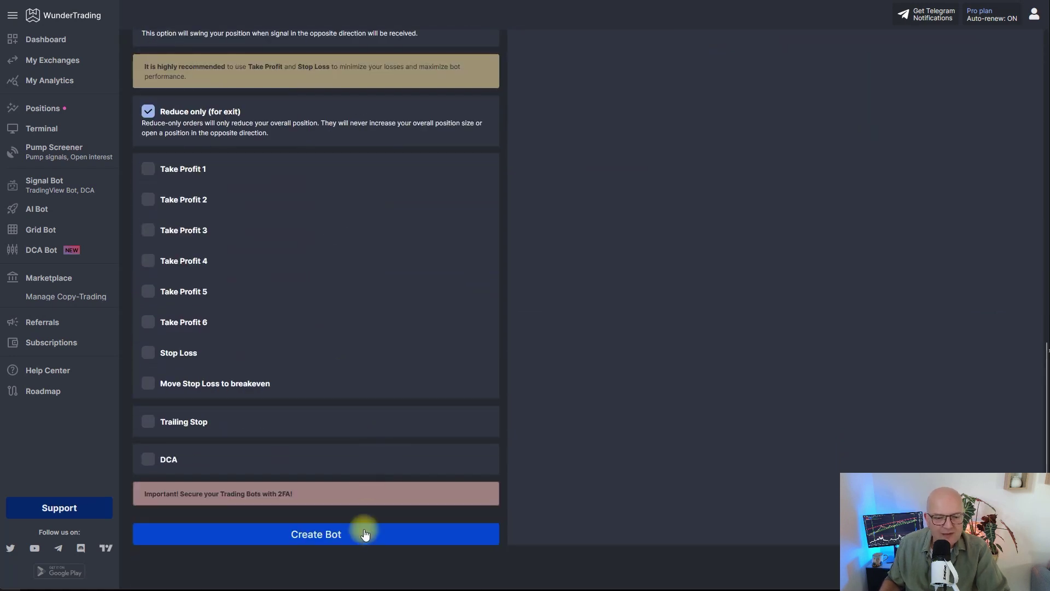
{"action": "left_click", "coordinate": [366, 538]}
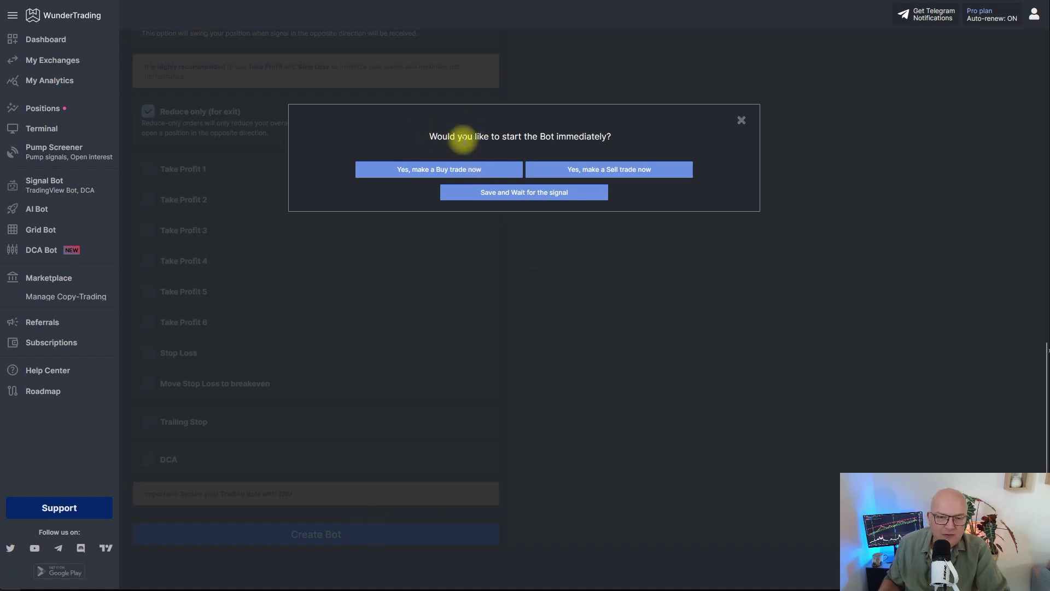
{"action": "left_click", "coordinate": [482, 196]}
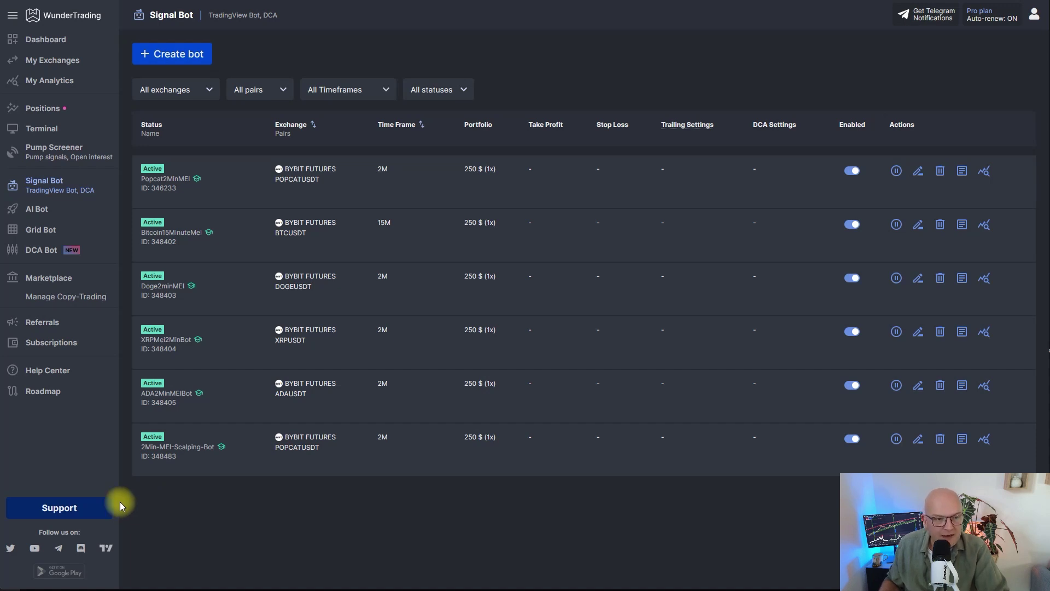
Start another signal bot of the TradingView Bot type.
{"action": "left_click", "coordinate": [170, 54]}
{"action": "left_click", "coordinate": [406, 282]}
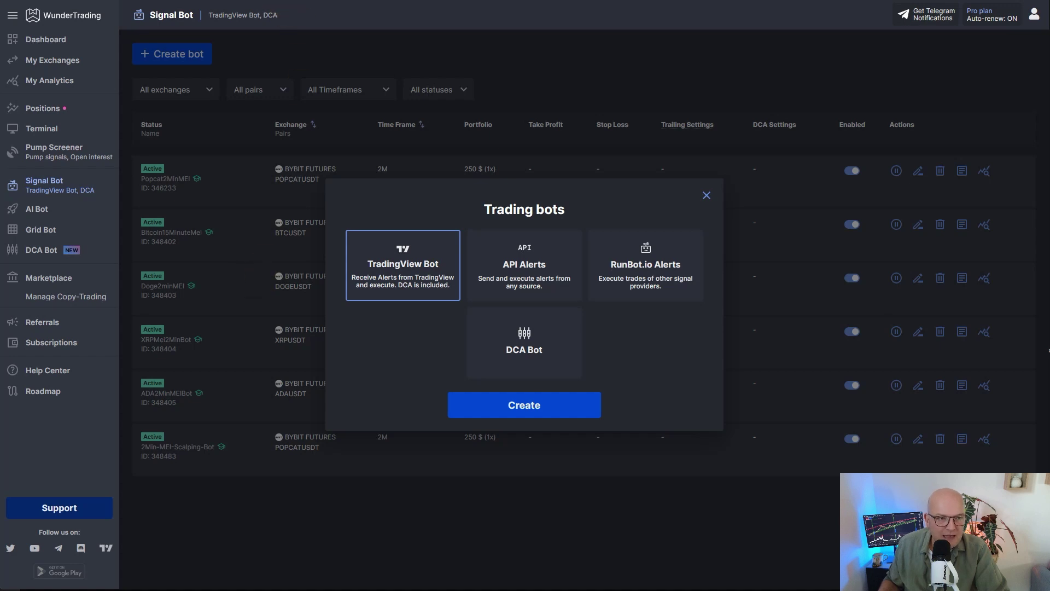
{"action": "left_click", "coordinate": [523, 404]}
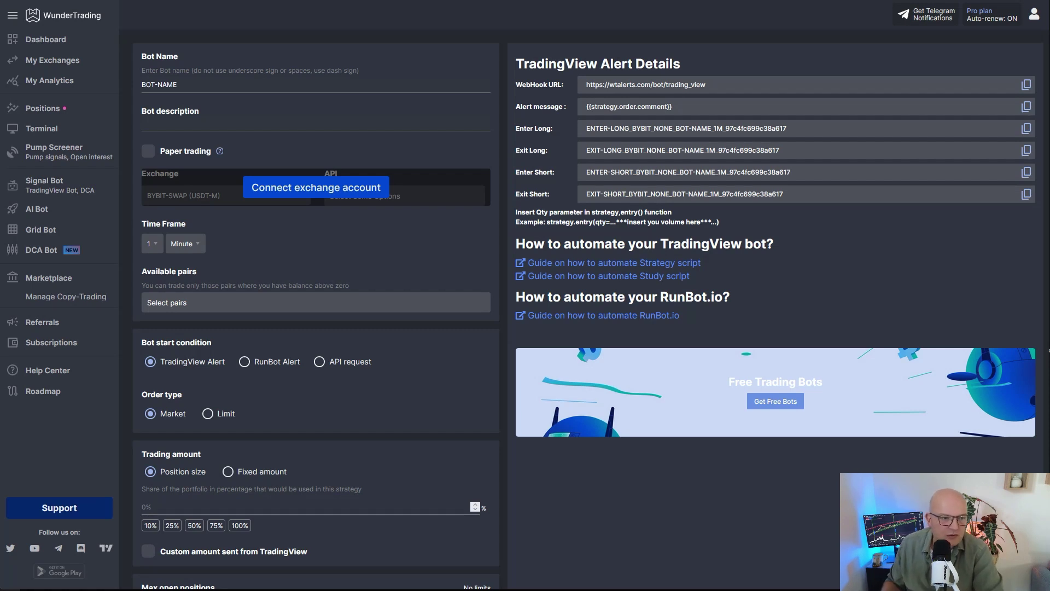
Examine the analytics of HeikinAshi_Bot and MulticurrencyBot, including performance statistics, live positions and trade history.
{"action": "left_click", "coordinate": [54, 80]}
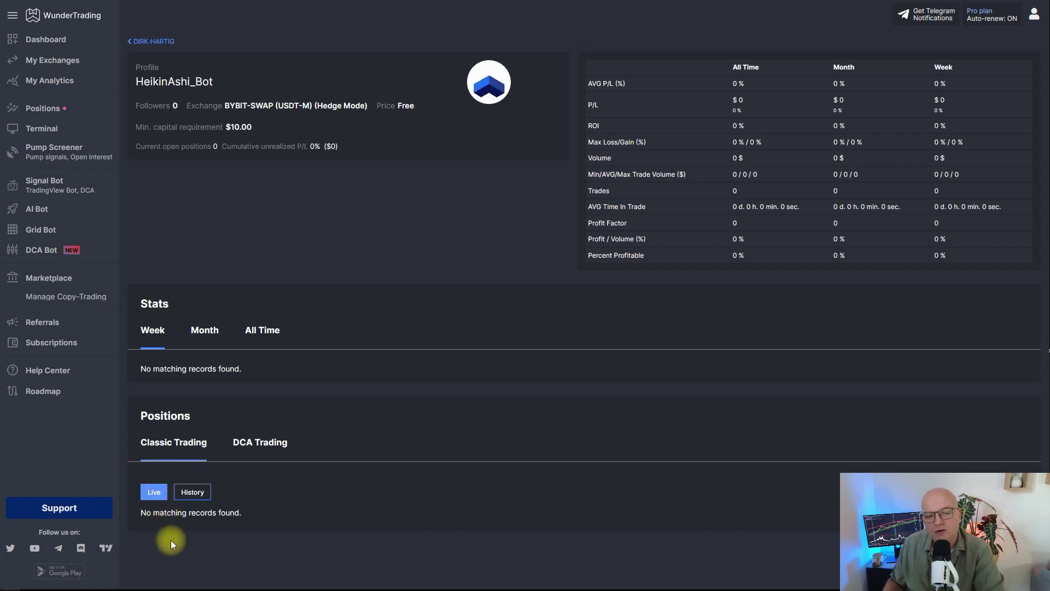
{"action": "left_click", "coordinate": [186, 492]}
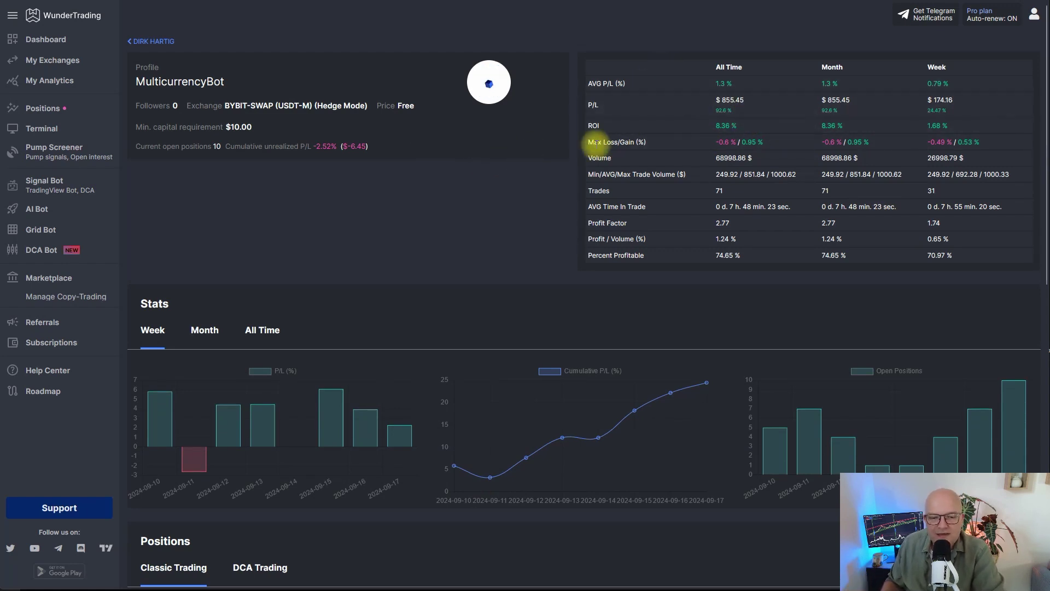
{"action": "scroll", "coordinate": [545, 164], "scroll_direction": "down", "scroll_amount": 9}
{"action": "scroll", "coordinate": [553, 158], "scroll_direction": "down", "scroll_amount": 2}
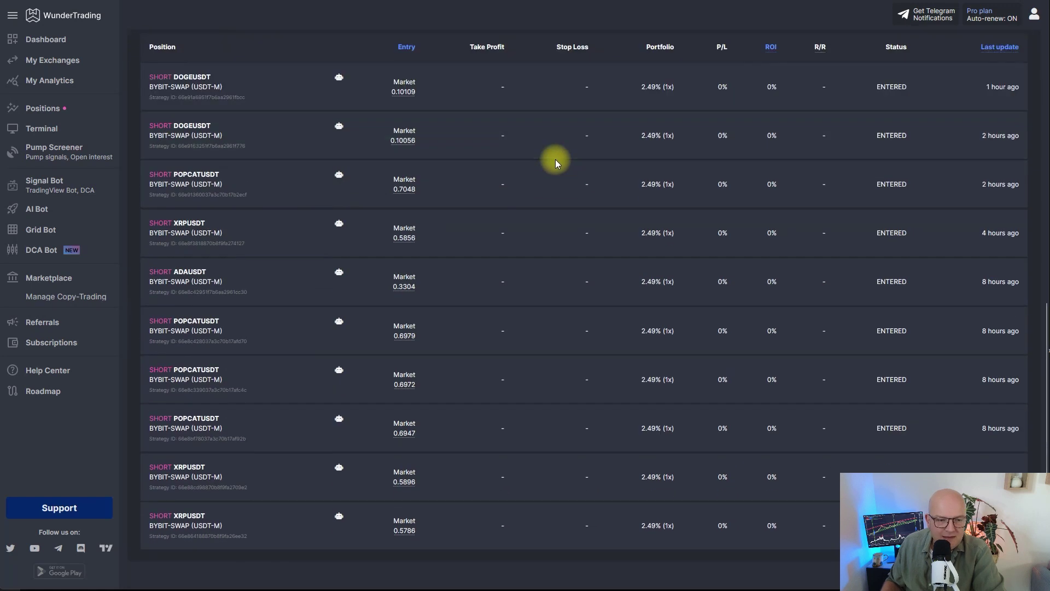
{"action": "scroll", "coordinate": [403, 469], "scroll_direction": "up", "scroll_amount": 6}
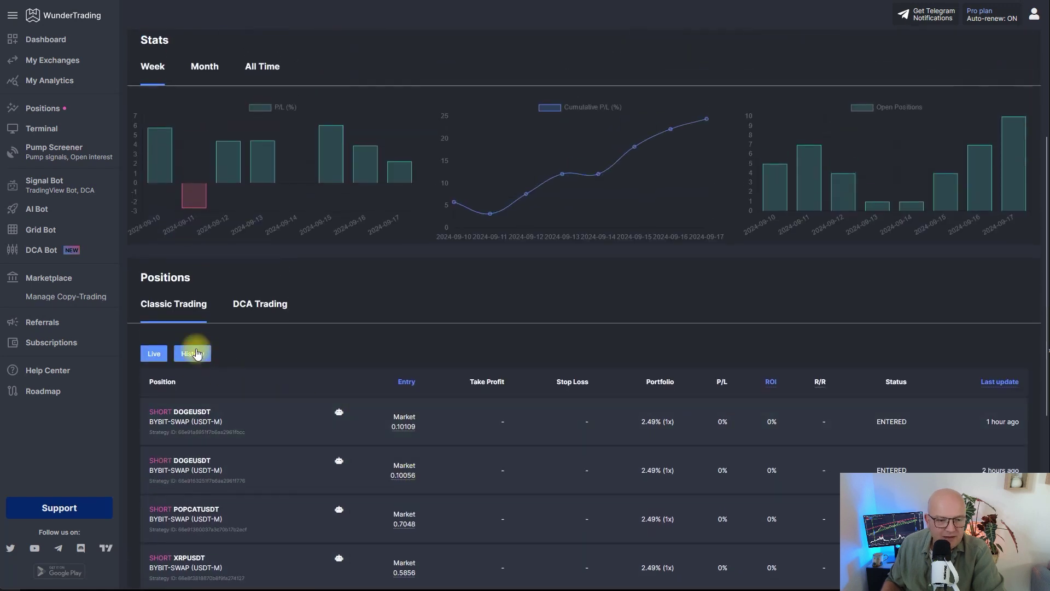
{"action": "left_click", "coordinate": [192, 352]}
{"action": "scroll", "coordinate": [579, 268], "scroll_direction": "down", "scroll_amount": 5}
{"action": "scroll", "coordinate": [579, 273], "scroll_direction": "down", "scroll_amount": 15}
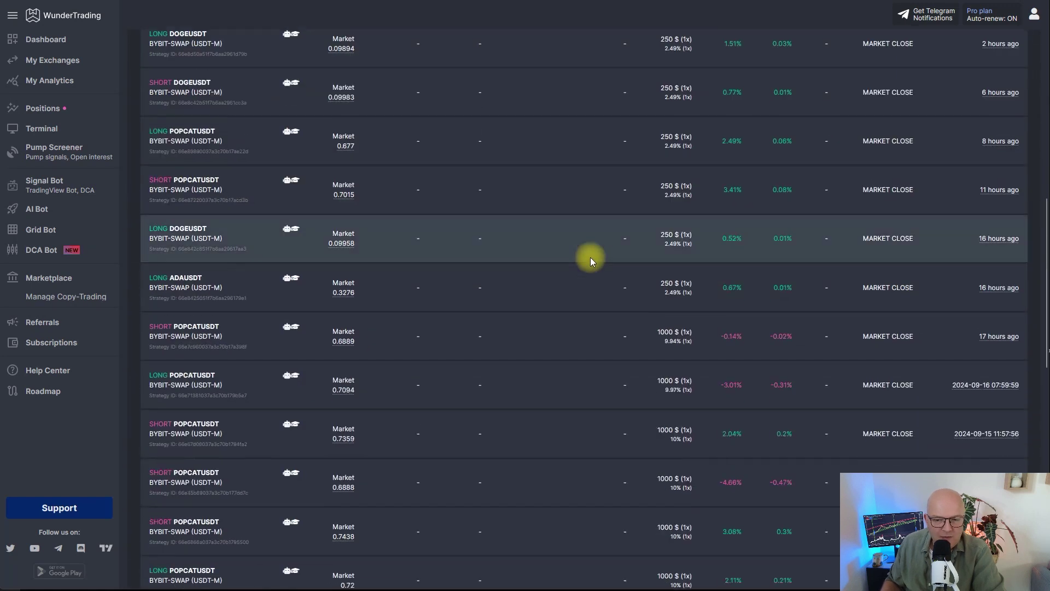
{"action": "scroll", "coordinate": [599, 267], "scroll_direction": "up", "scroll_amount": 20}
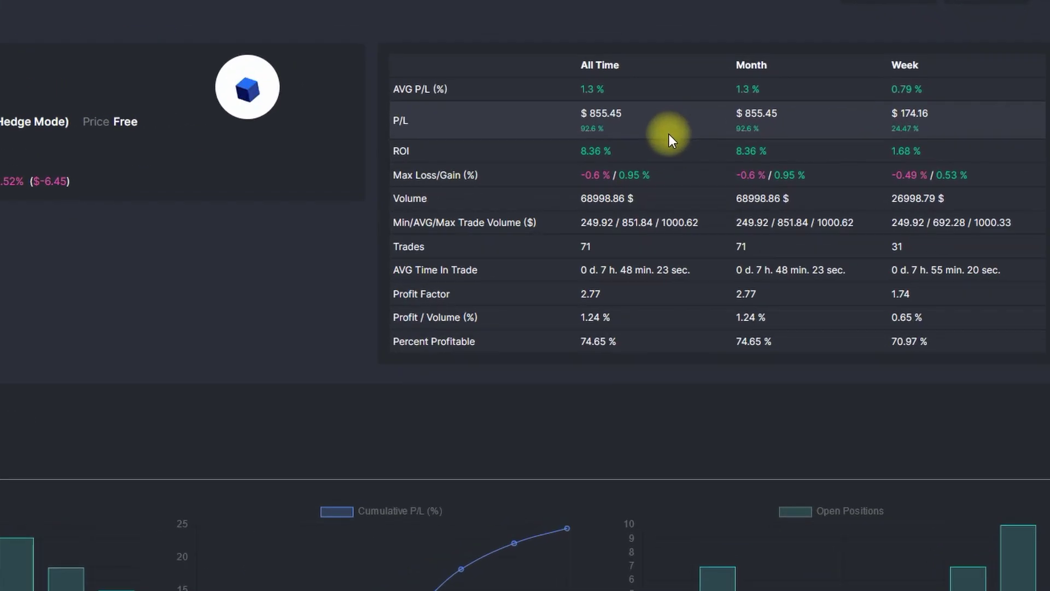